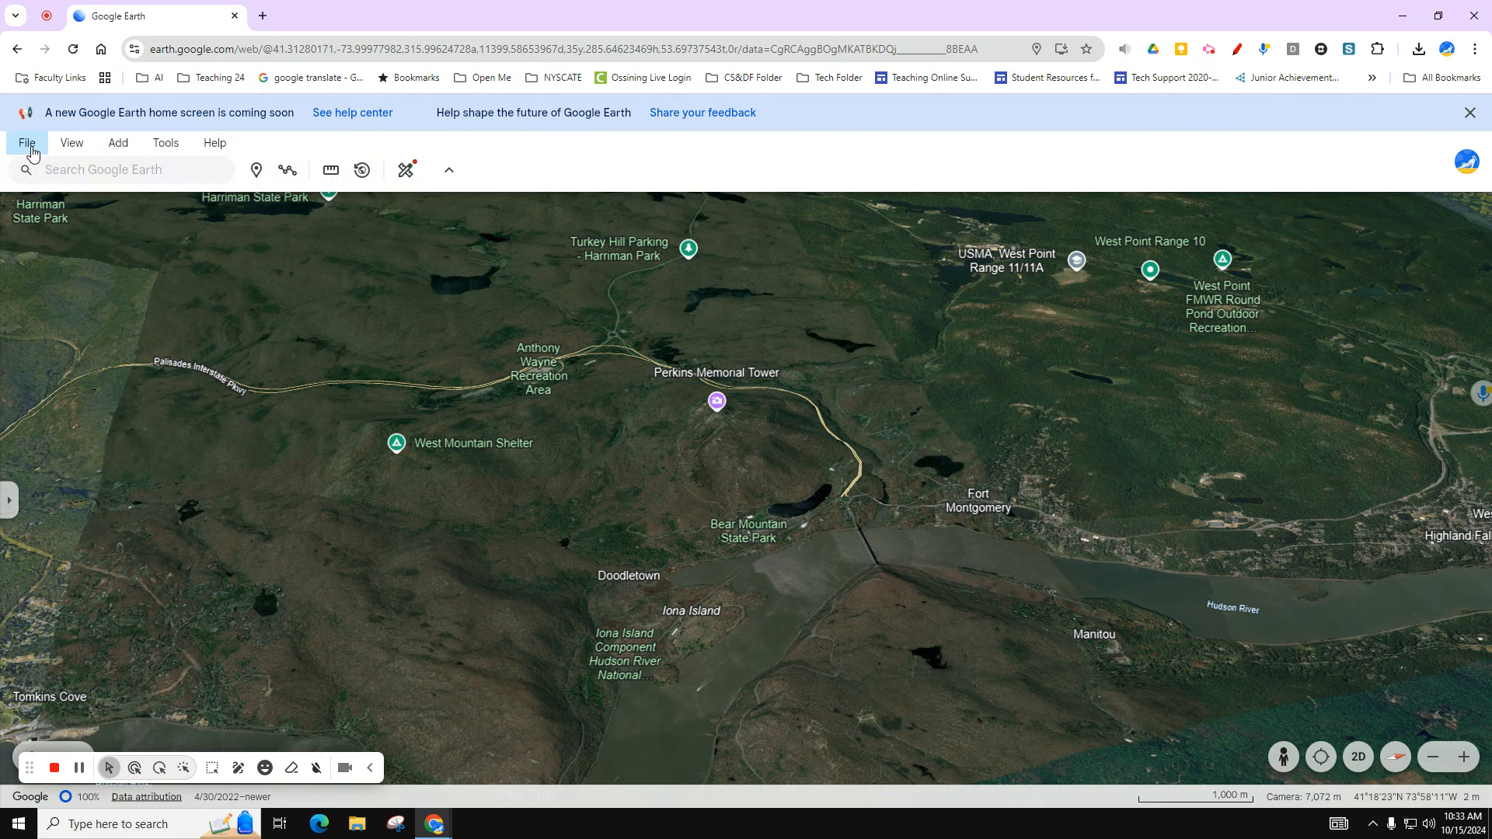
pyautogui.click(28, 143)
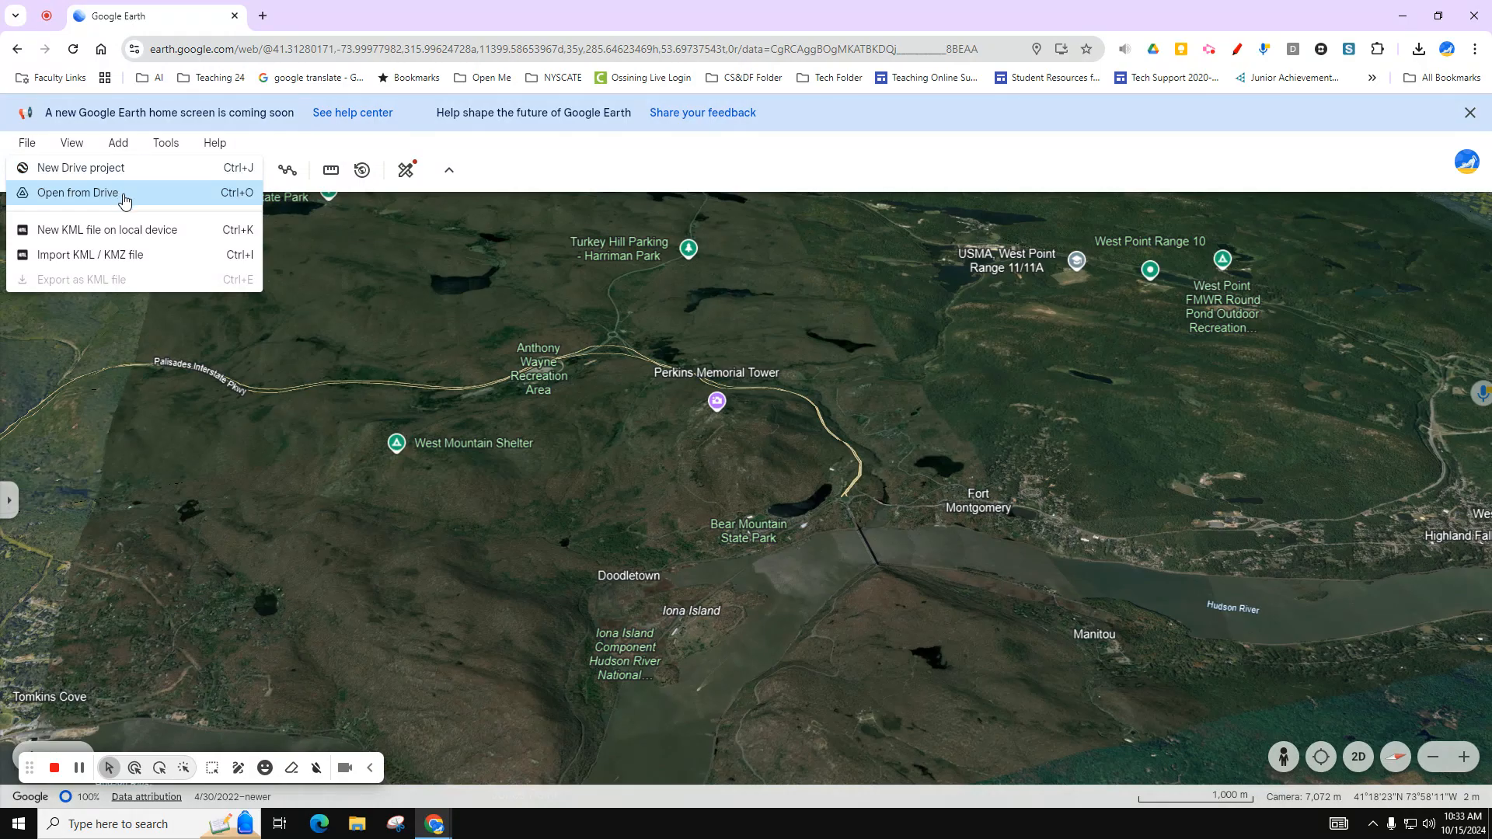
pyautogui.click(125, 200)
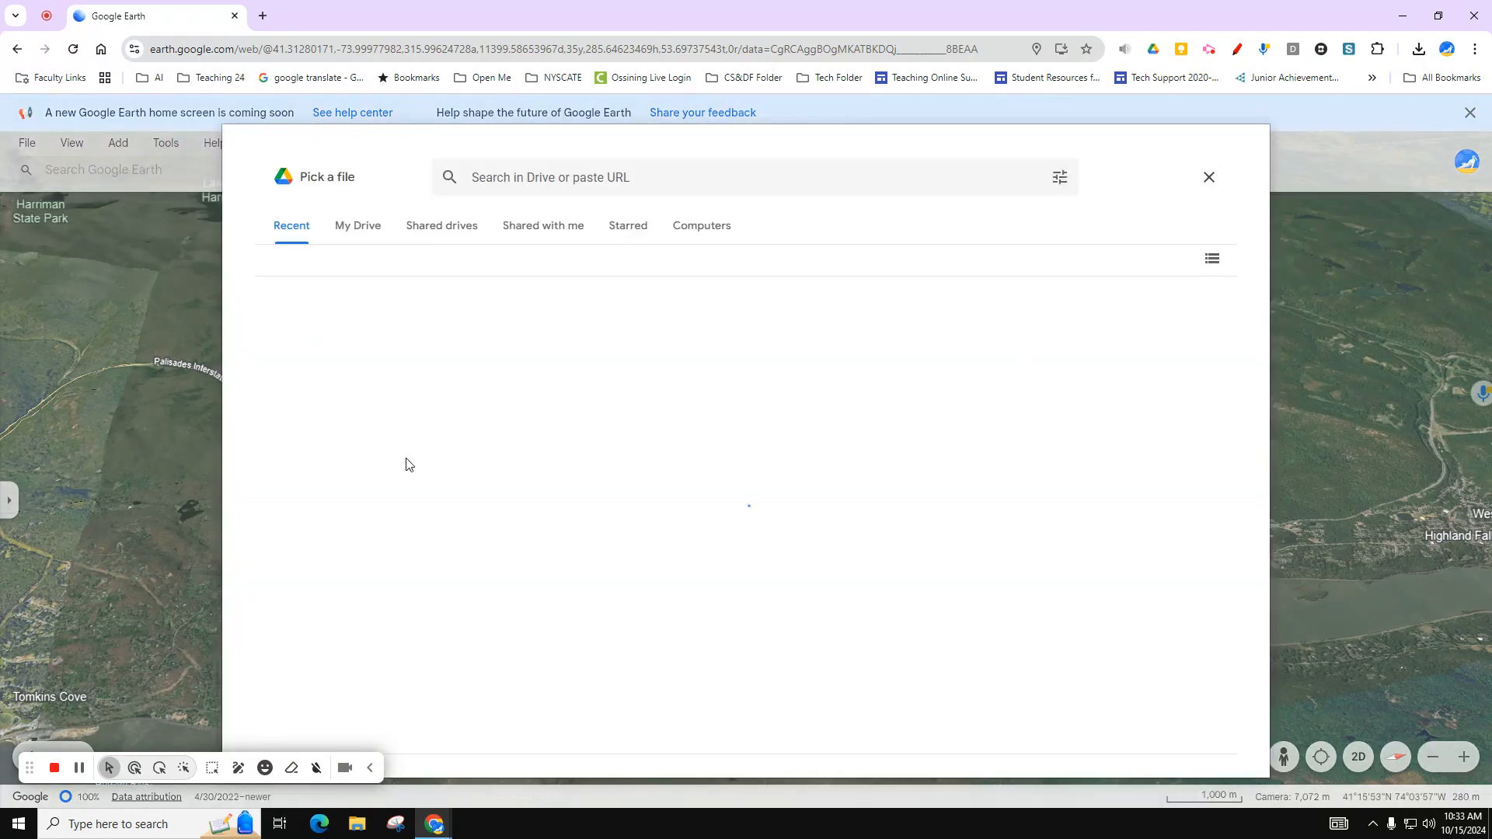
pyautogui.click(1209, 178)
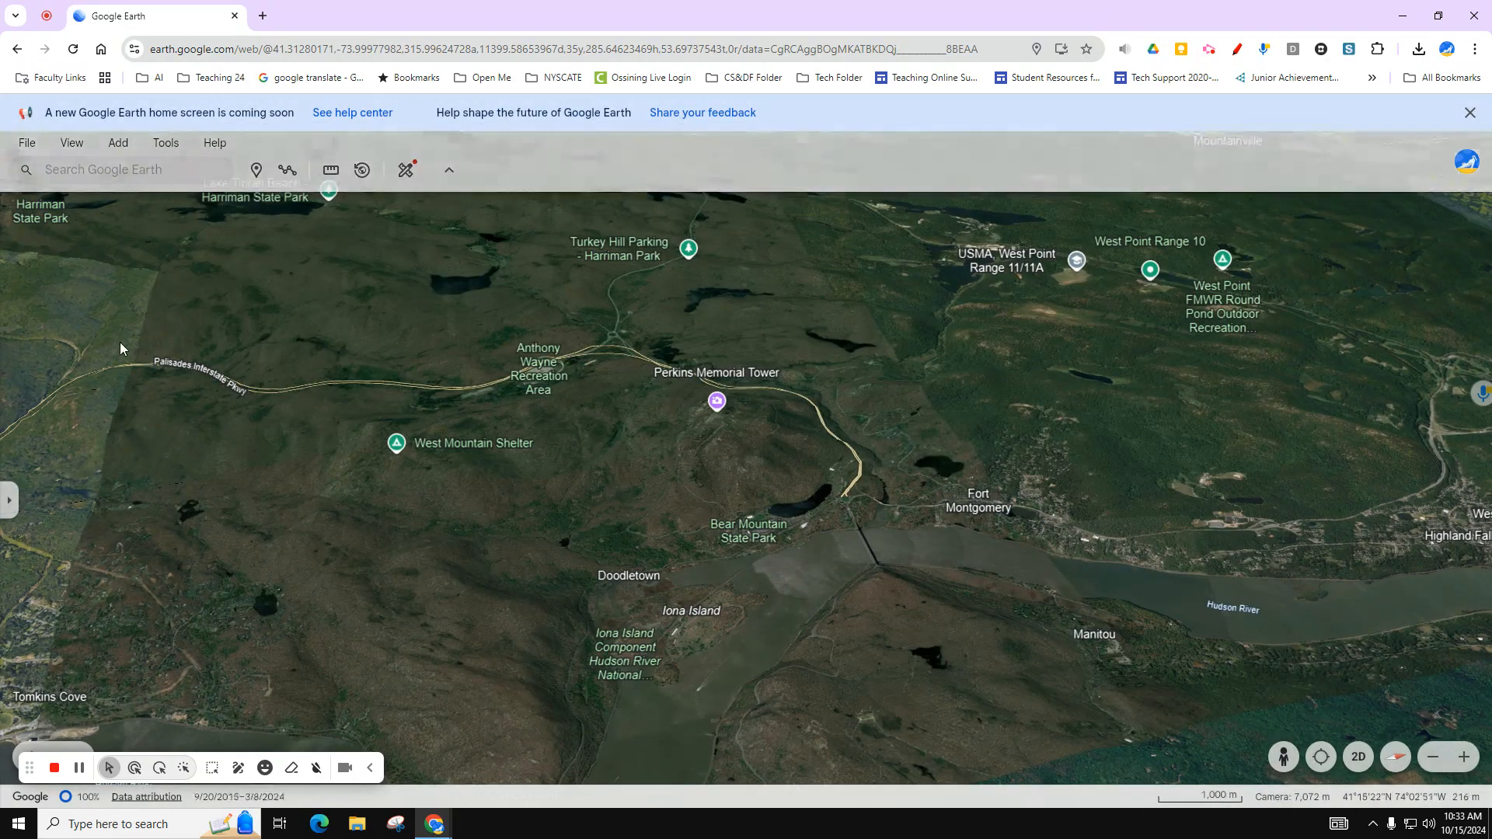
# - Create a new Drive project and title it "Bear Mountain", leaving the description empty
pyautogui.click(28, 144)
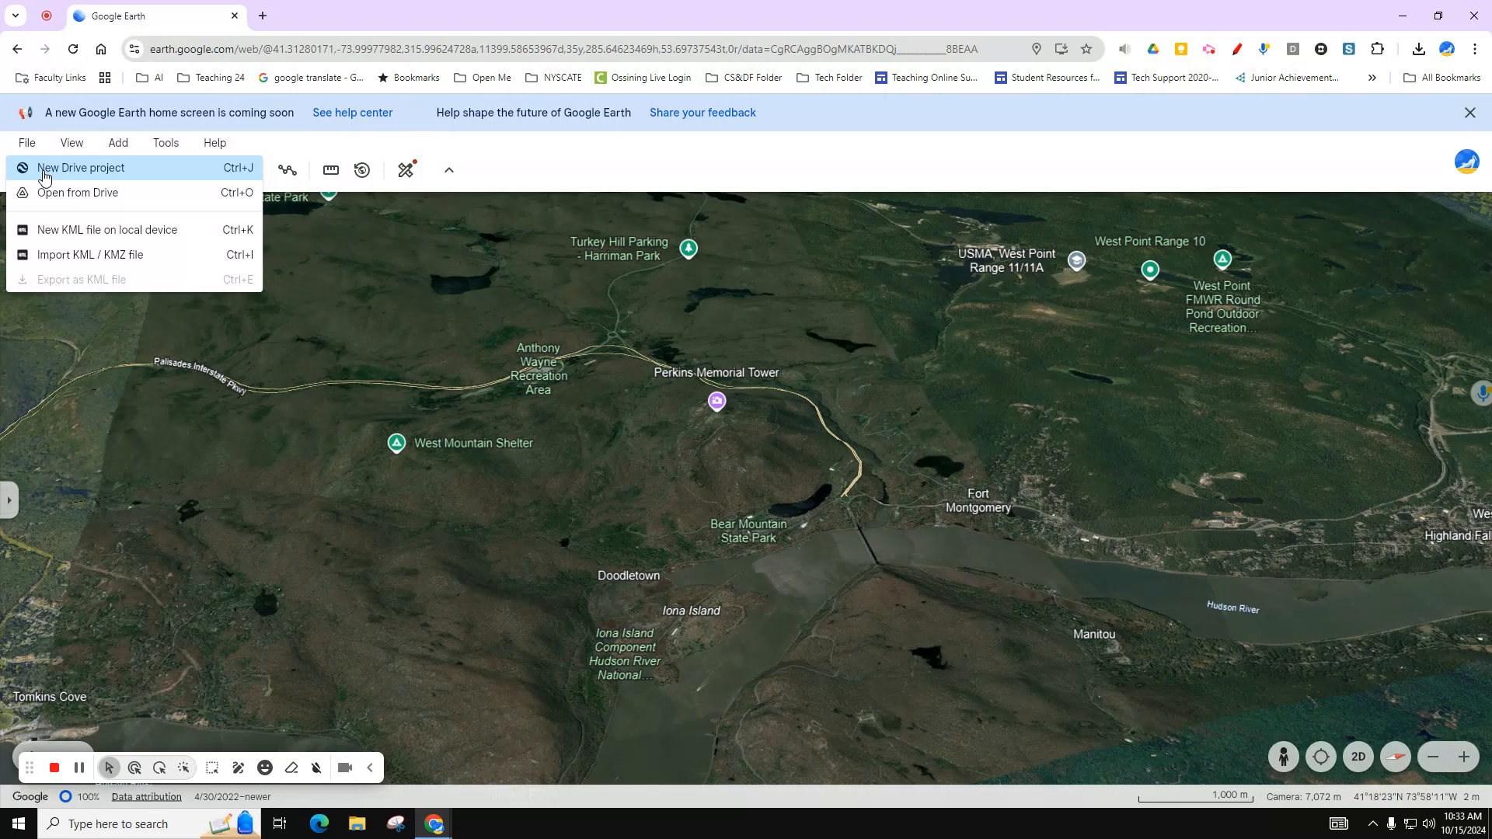
pyautogui.click(44, 171)
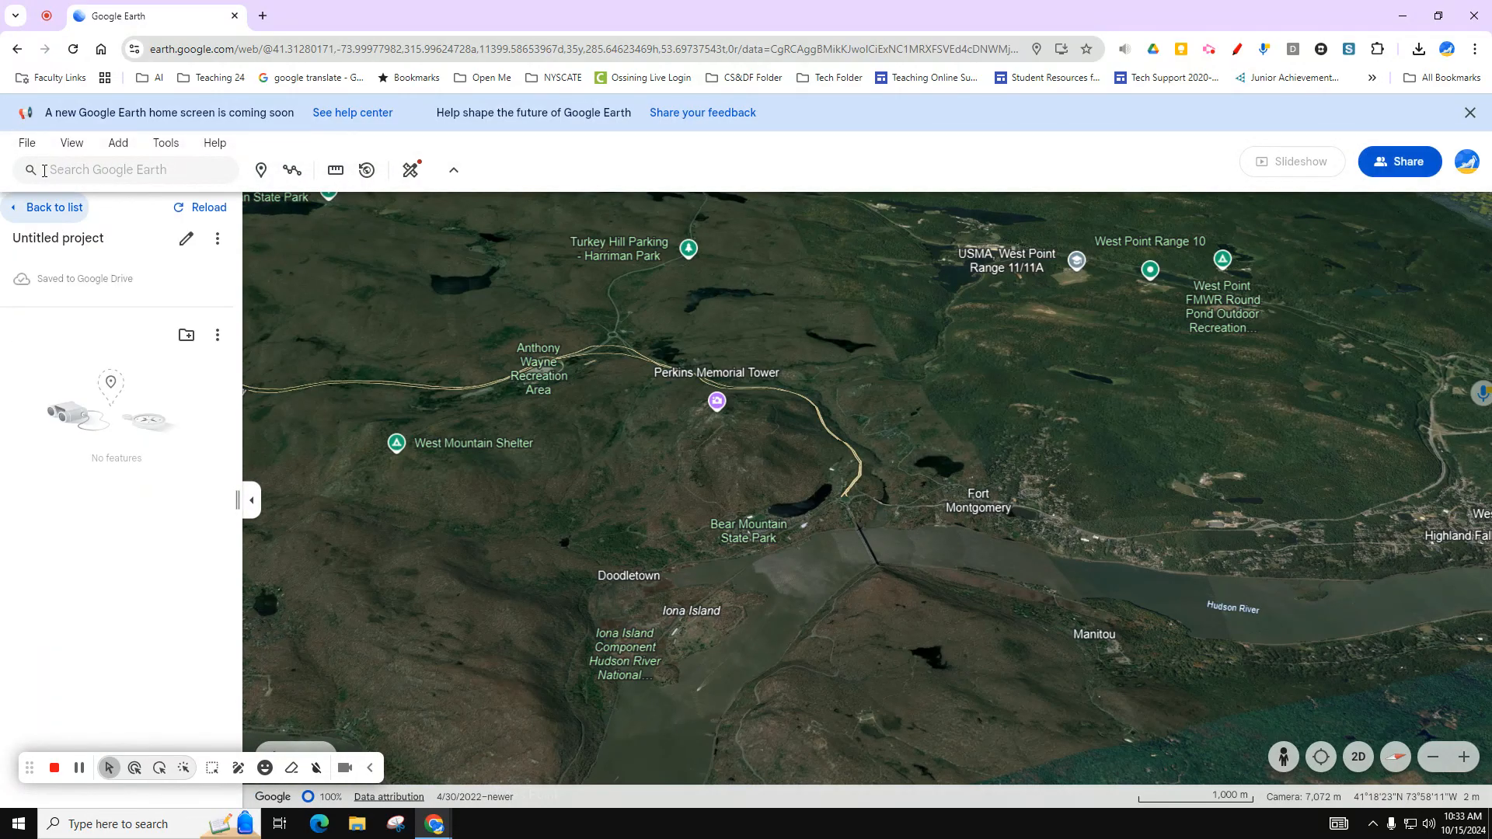
pyautogui.click(70, 240)
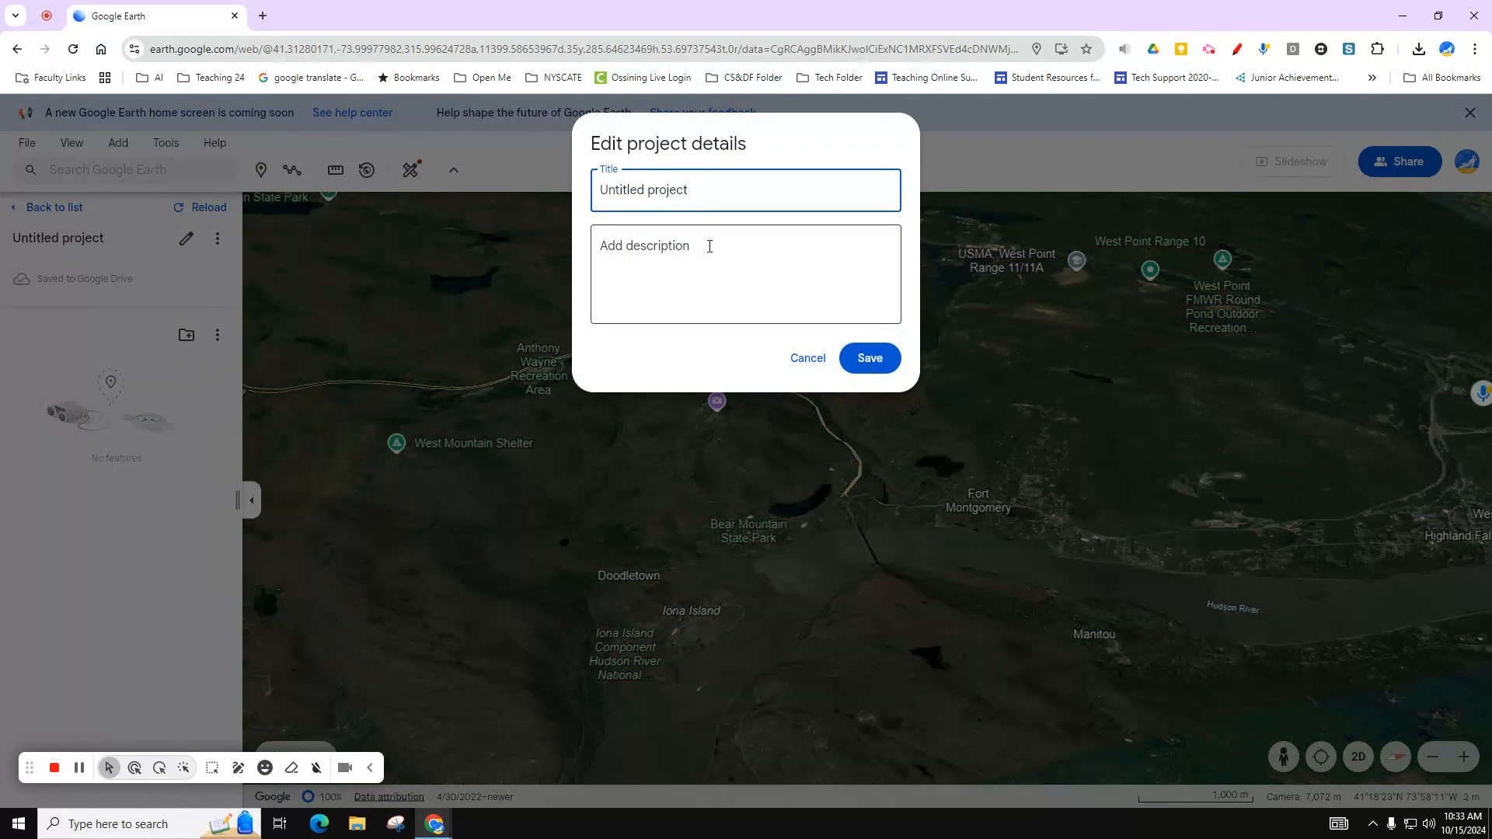
pyautogui.moveTo(711, 185); pyautogui.dragTo(385, 193)
pyautogui.write('Bear Mountain')
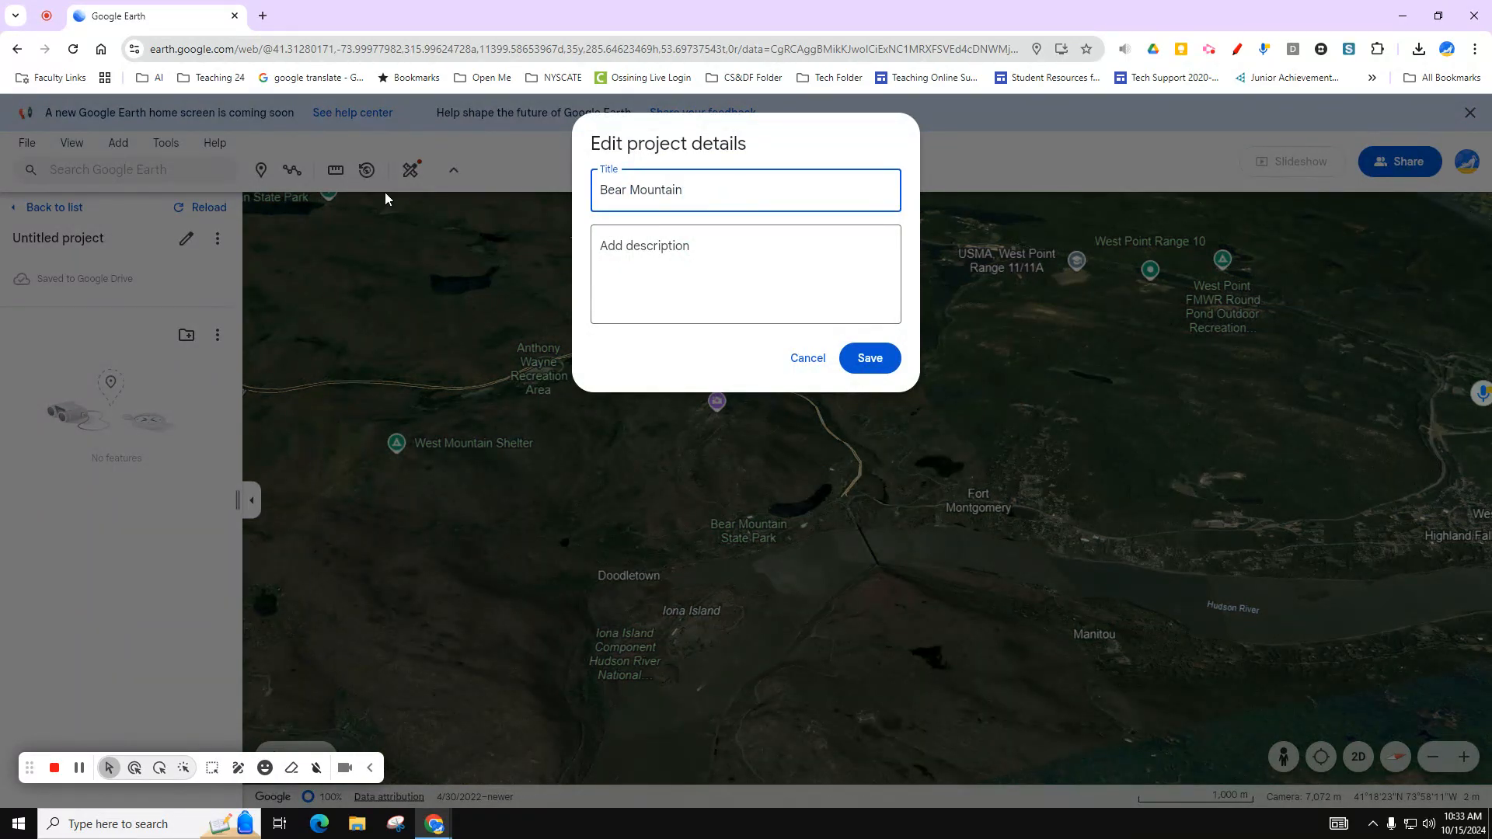
pyautogui.click(671, 247)
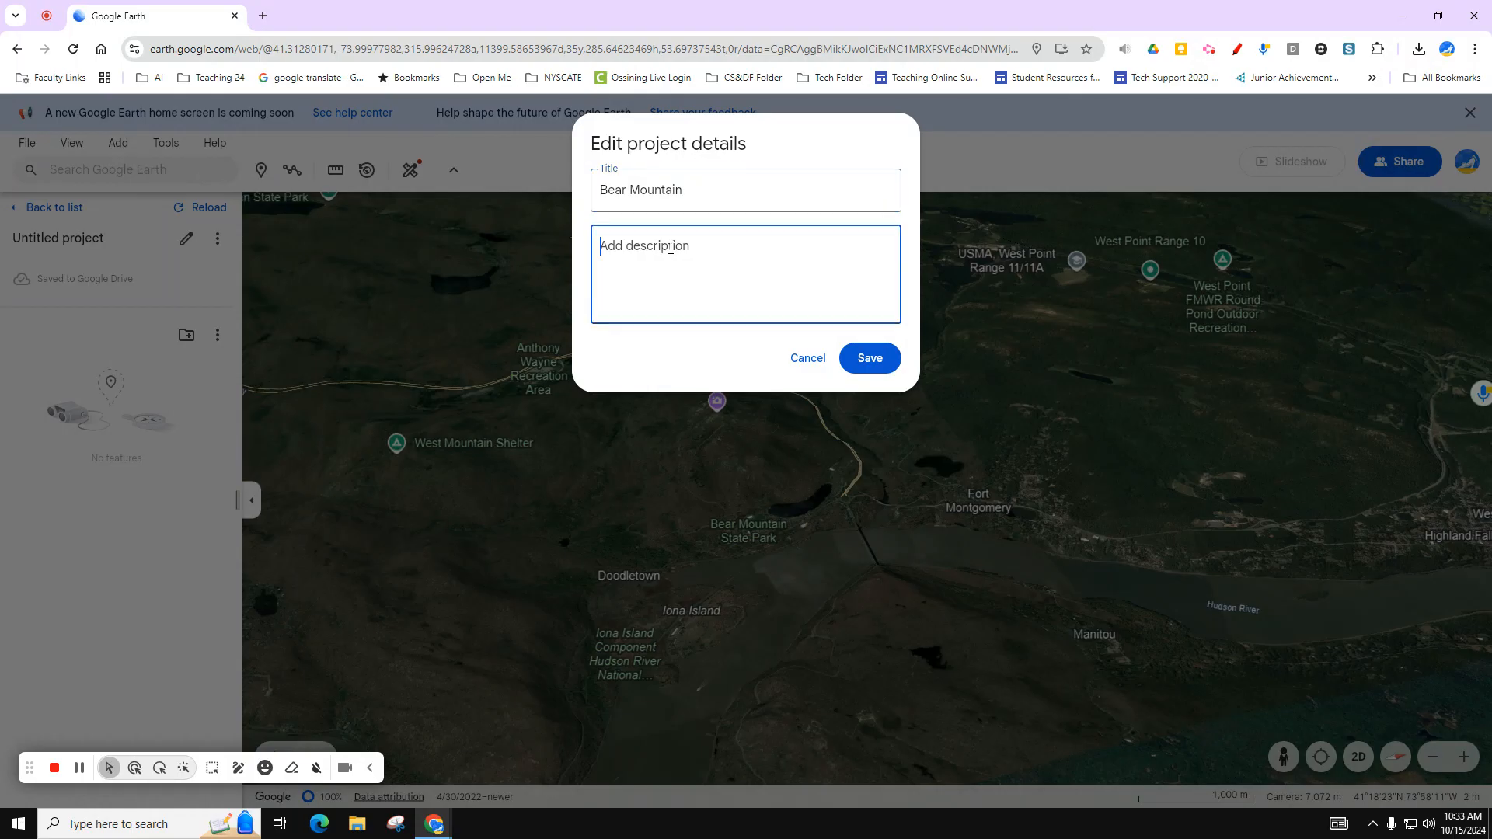
pyautogui.click(867, 357)
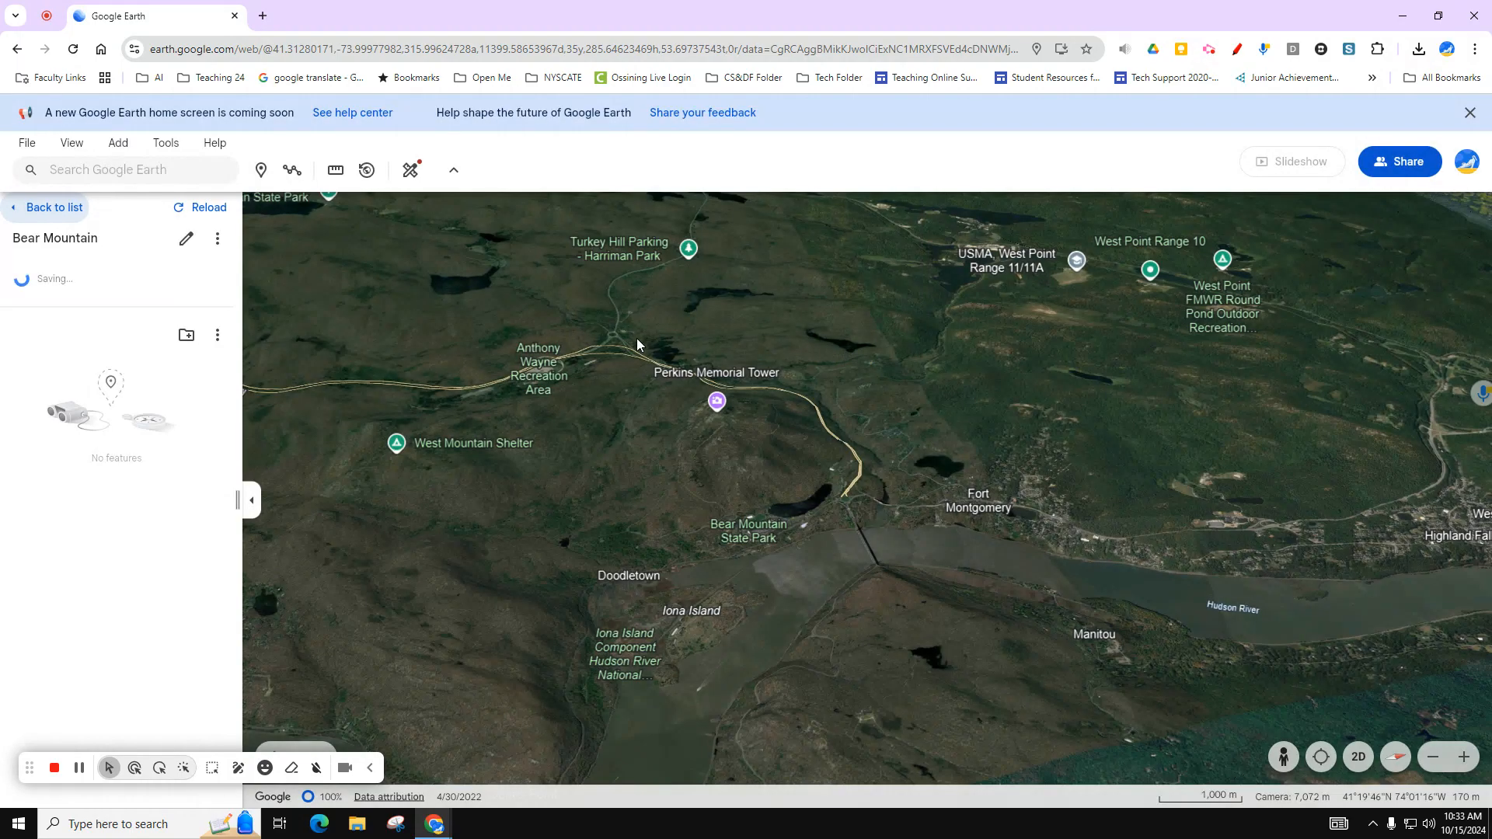
pyautogui.click(185, 238)
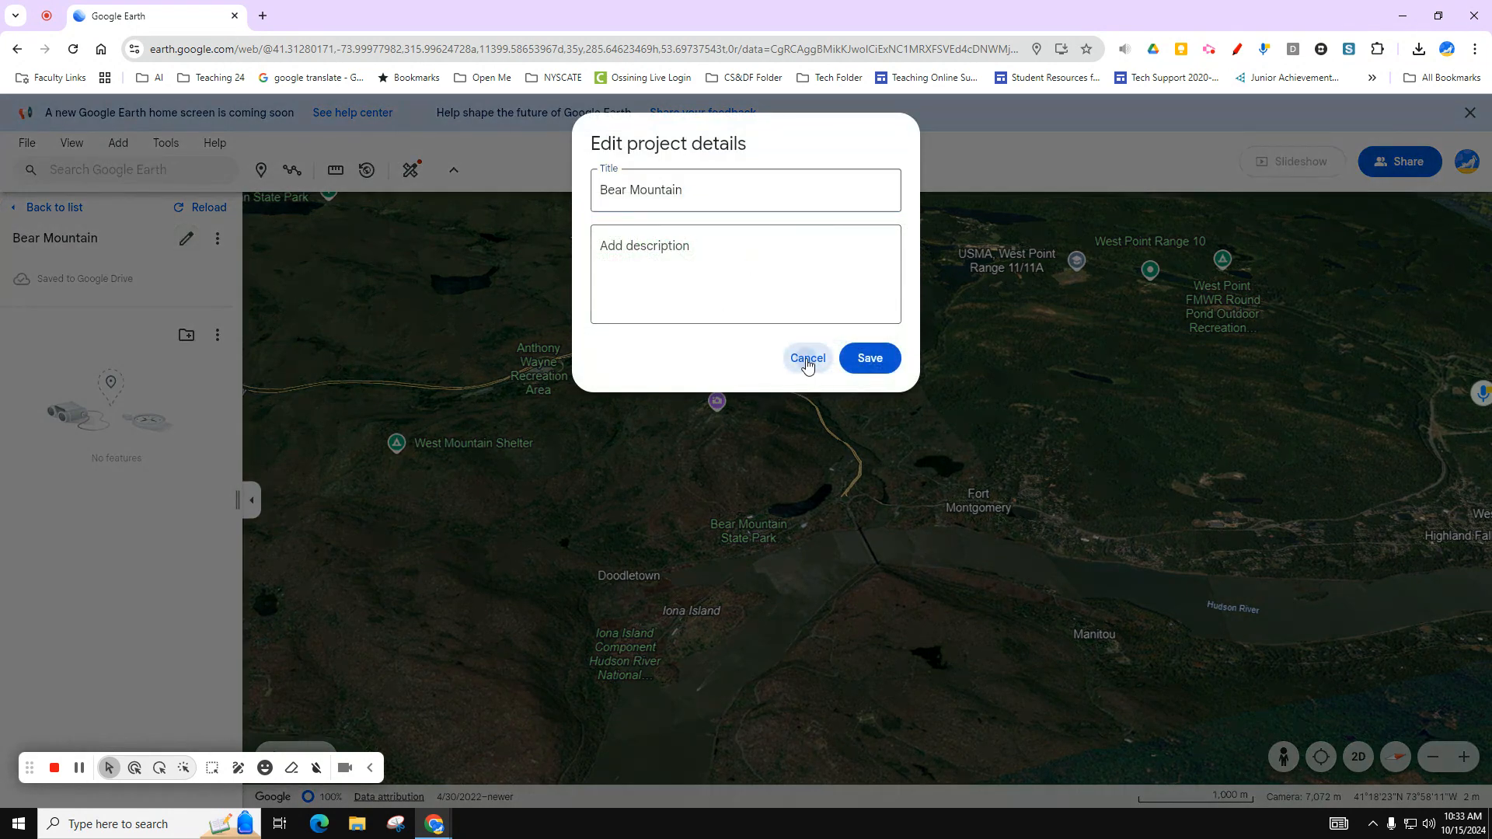
pyautogui.click(807, 358)
pyautogui.click(217, 241)
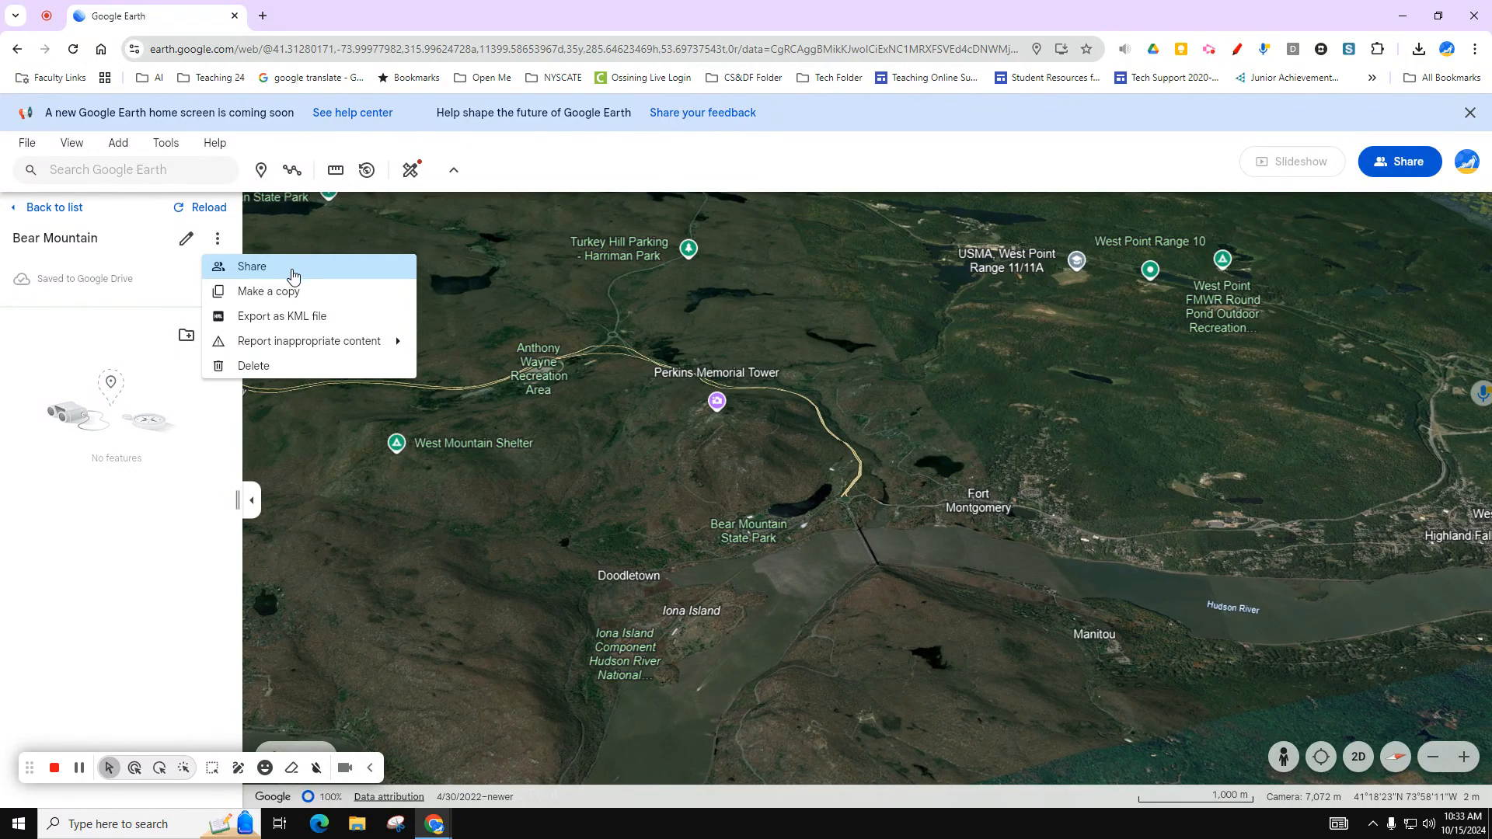
pyautogui.click(356, 235)
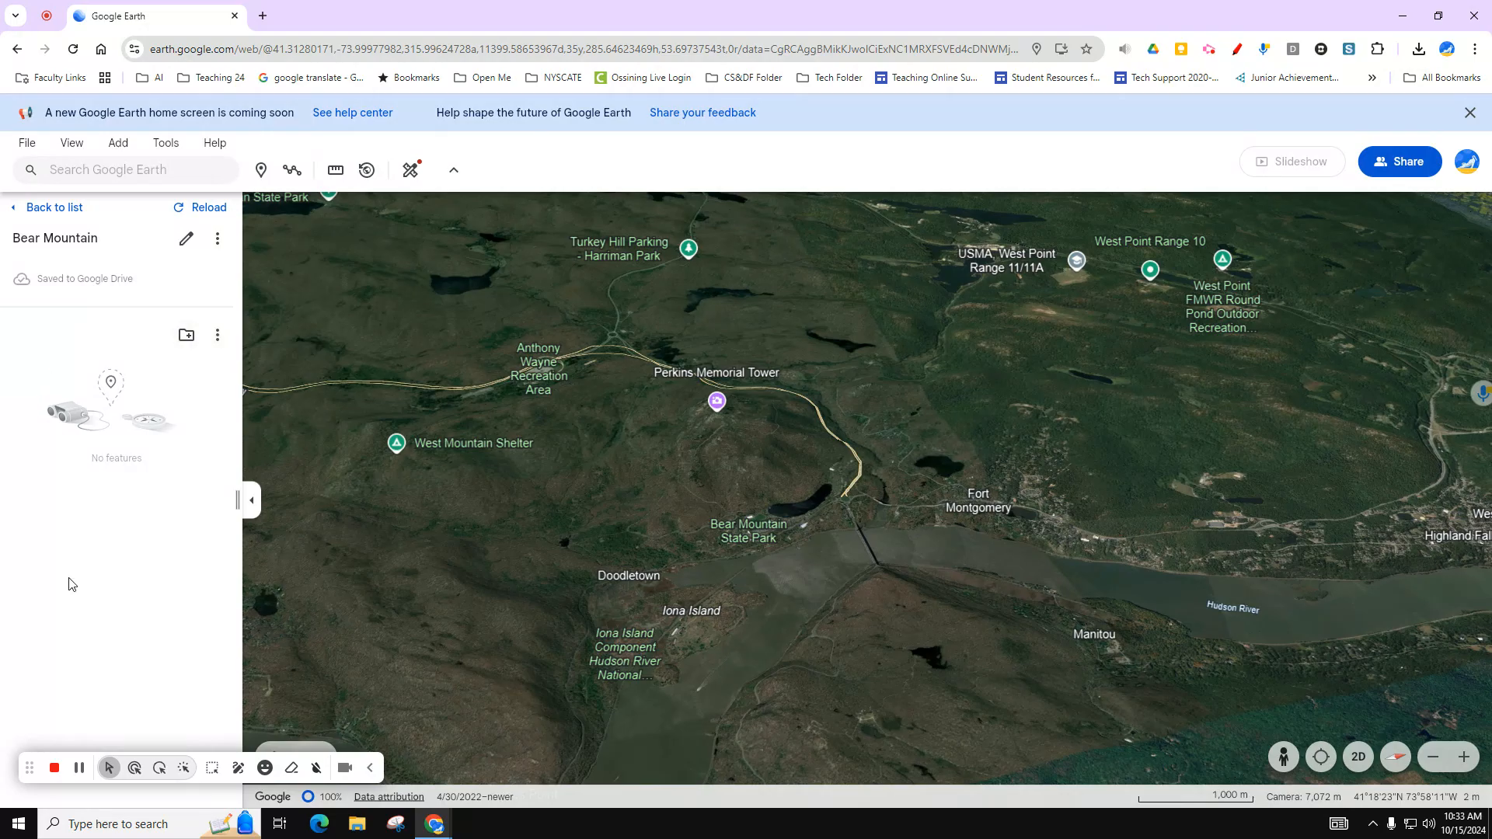
# - Add a slide to the Bear Mountain project and title it "Bear Mountain Intro"
pyautogui.click(220, 345)
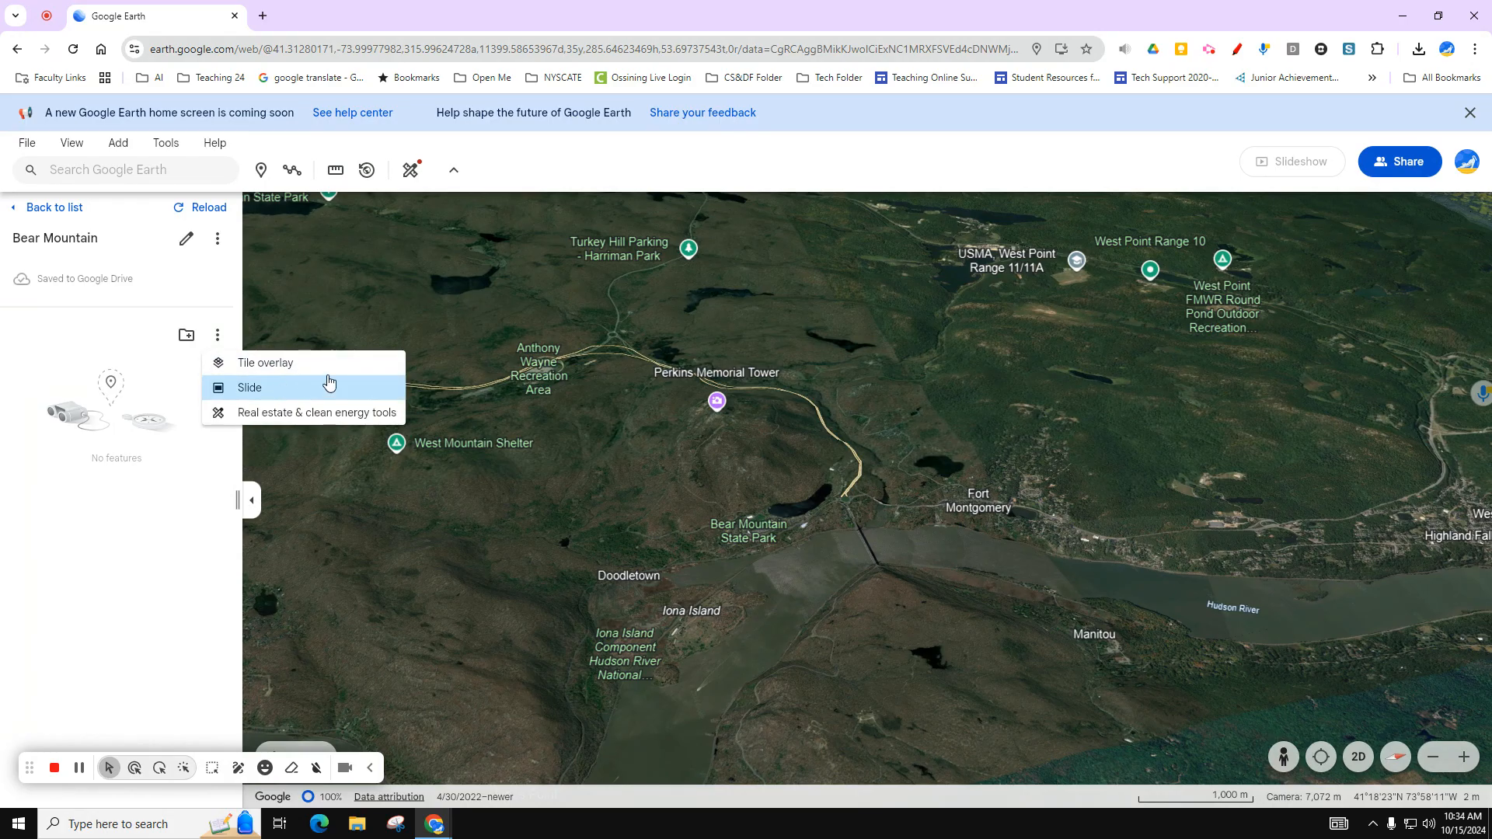
pyautogui.click(285, 394)
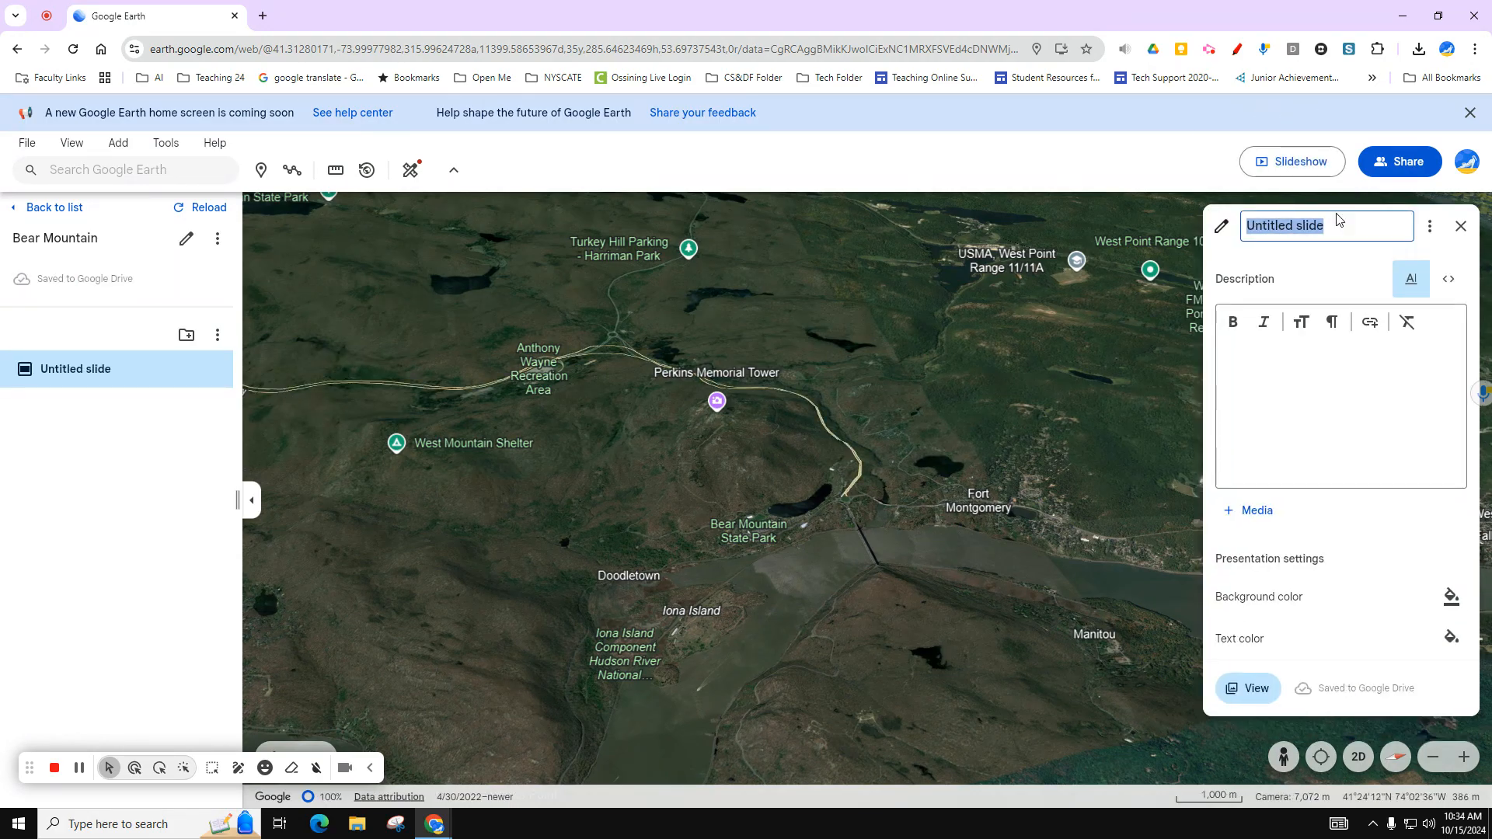
pyautogui.write('Bear Mountain Intro')
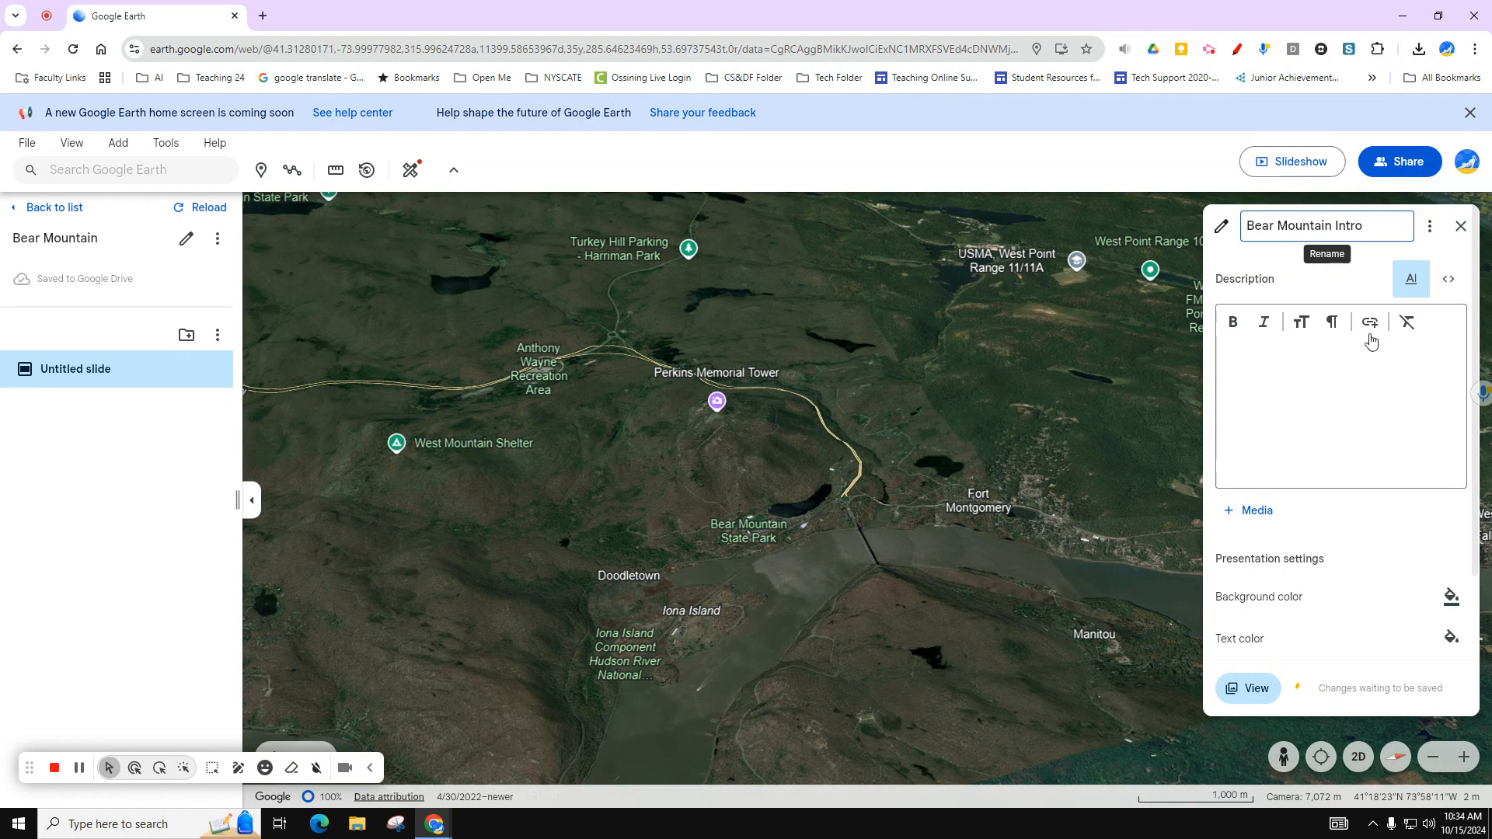
# - Enter "Bear Mountain" as the slide's description, correcting the misspelled word
pyautogui.click(1368, 374)
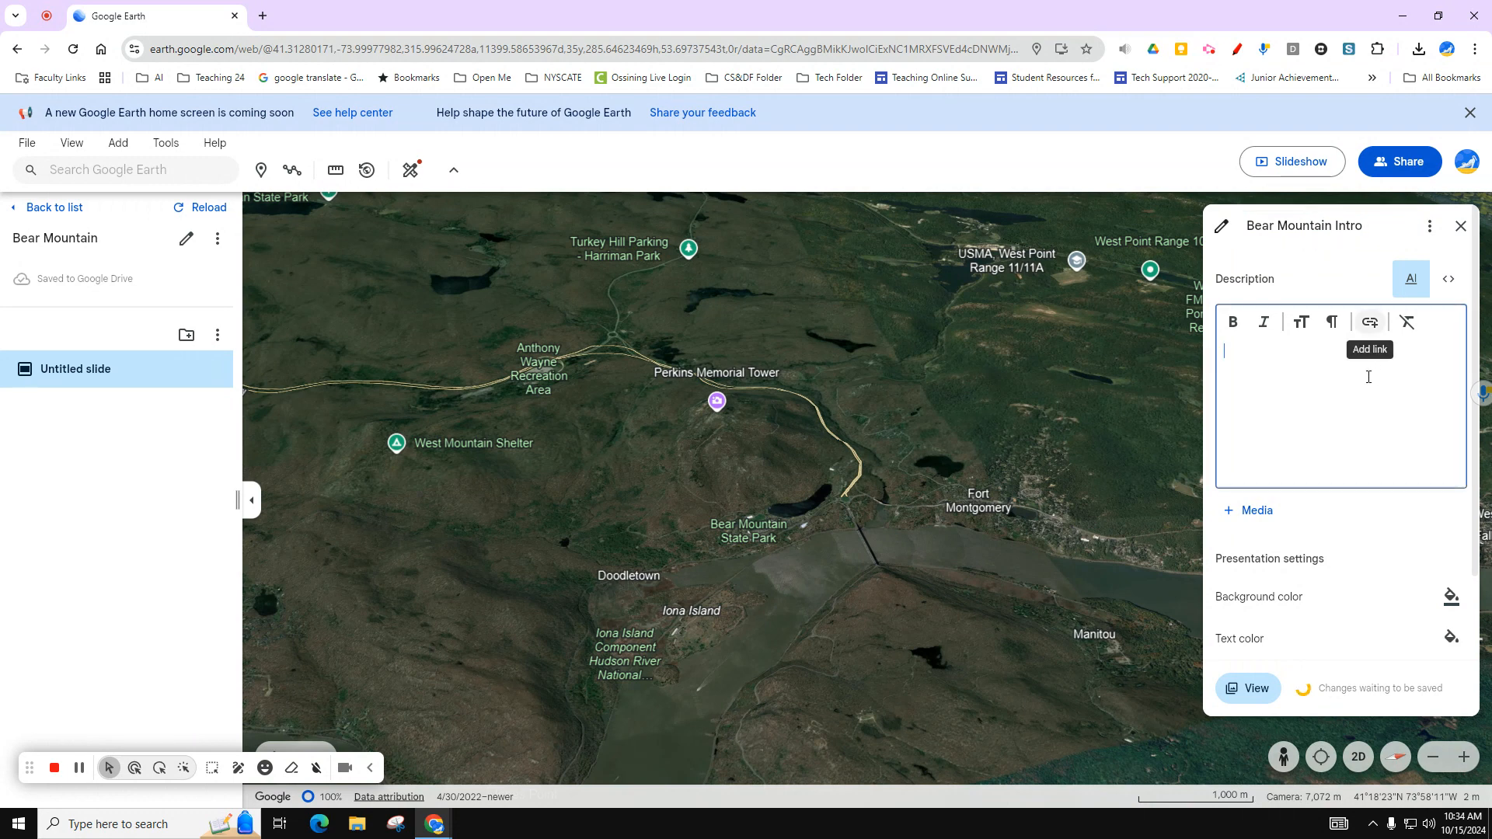
pyautogui.write('Bear Moutain')
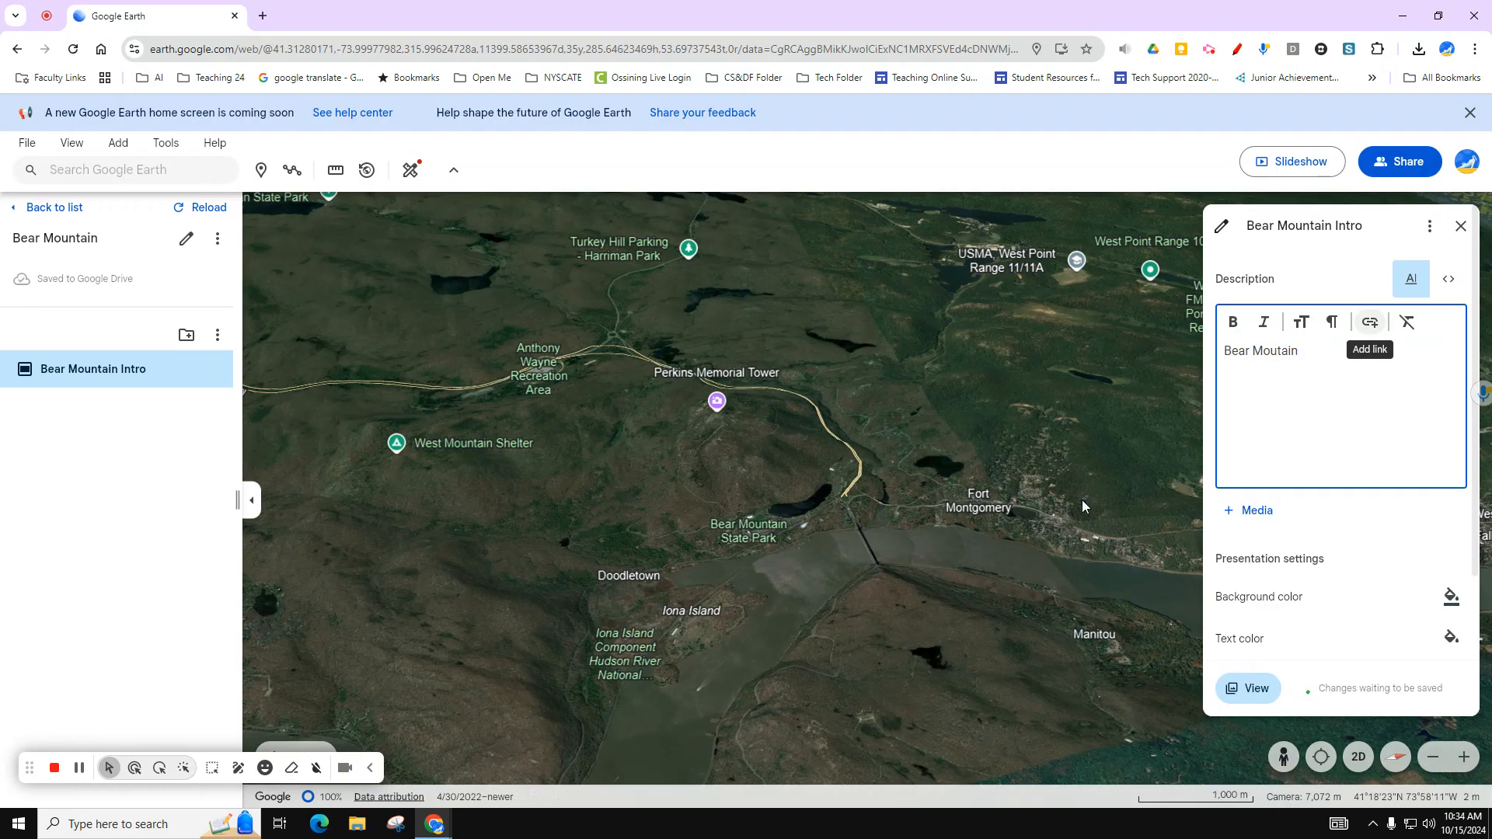
pyautogui.click(1251, 510)
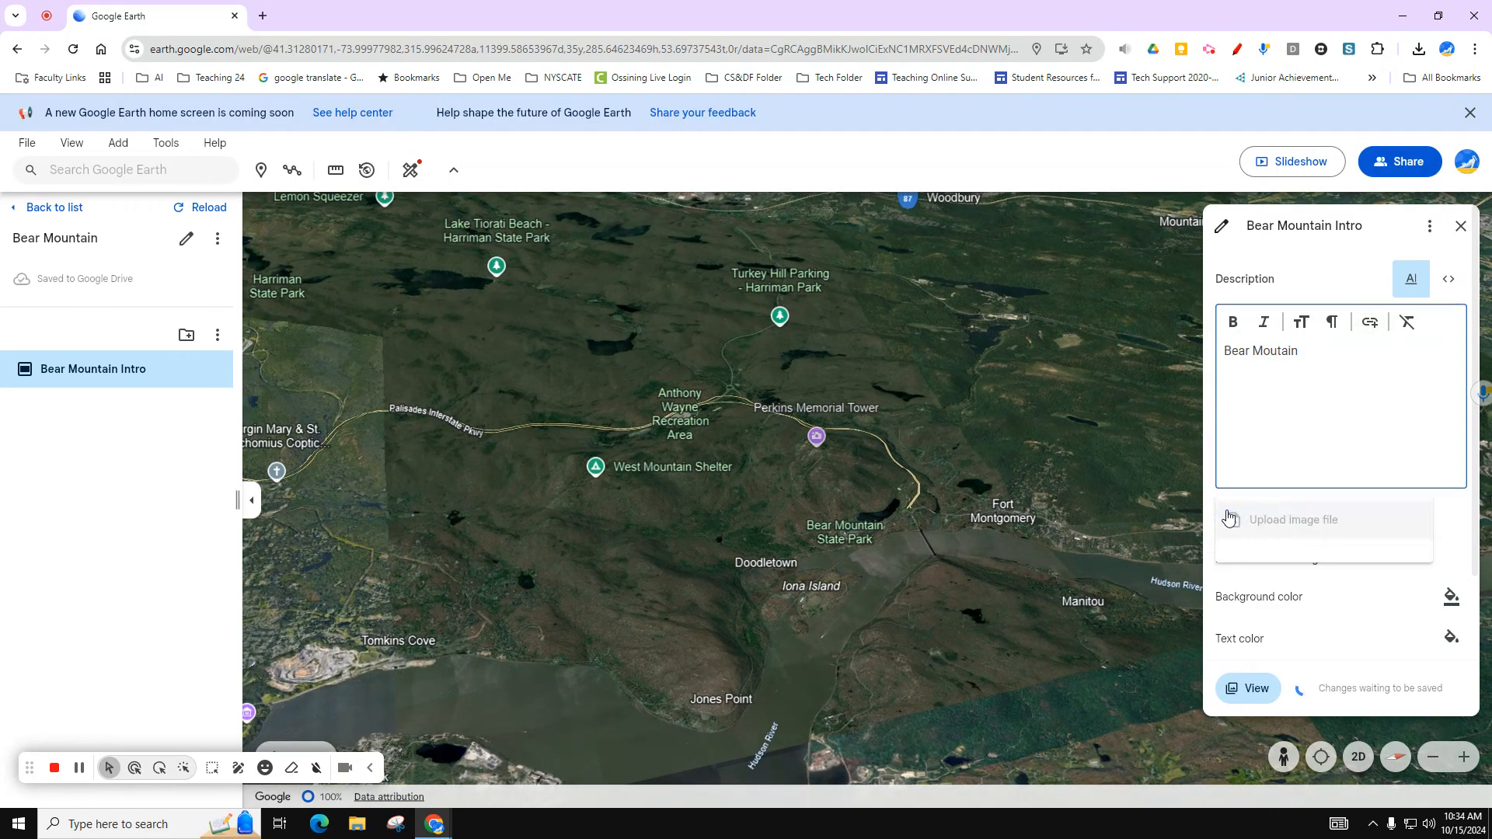
pyautogui.rightClick(1275, 353)
pyautogui.click(1332, 370)
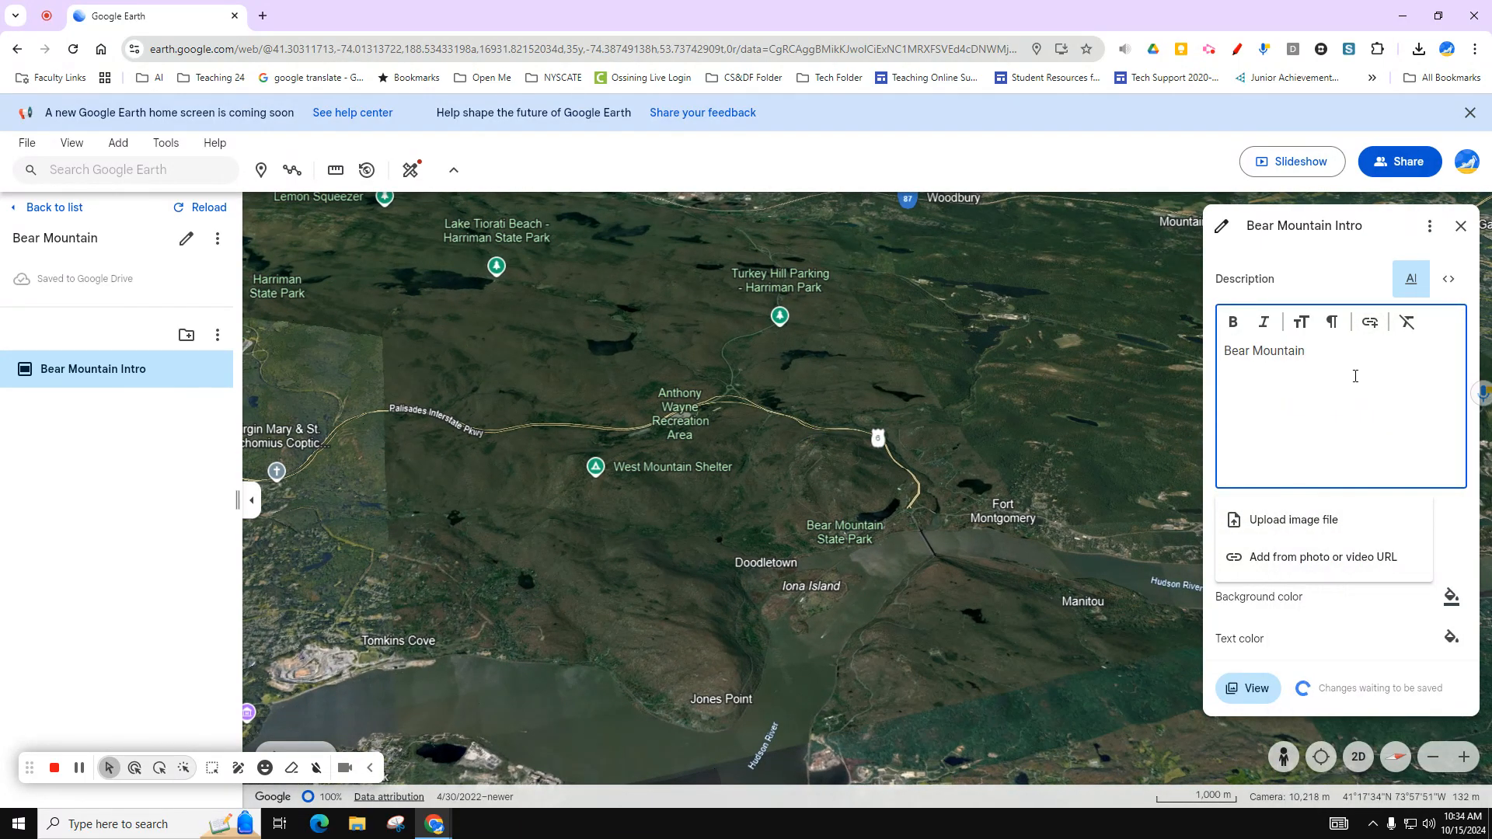
pyautogui.click(1456, 526)
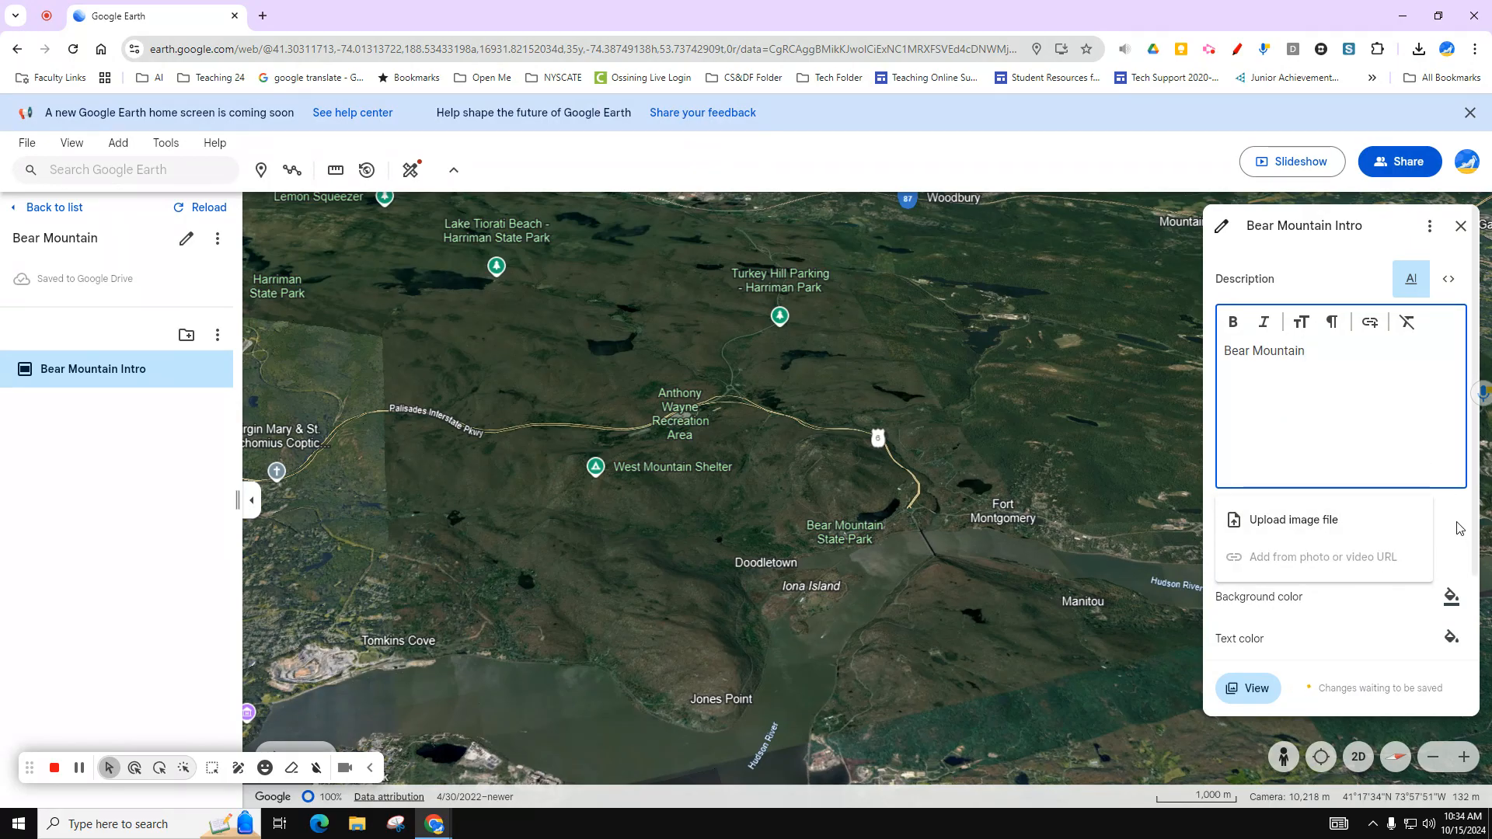
# - Set the intro slide's background color to green
pyautogui.click(1450, 598)
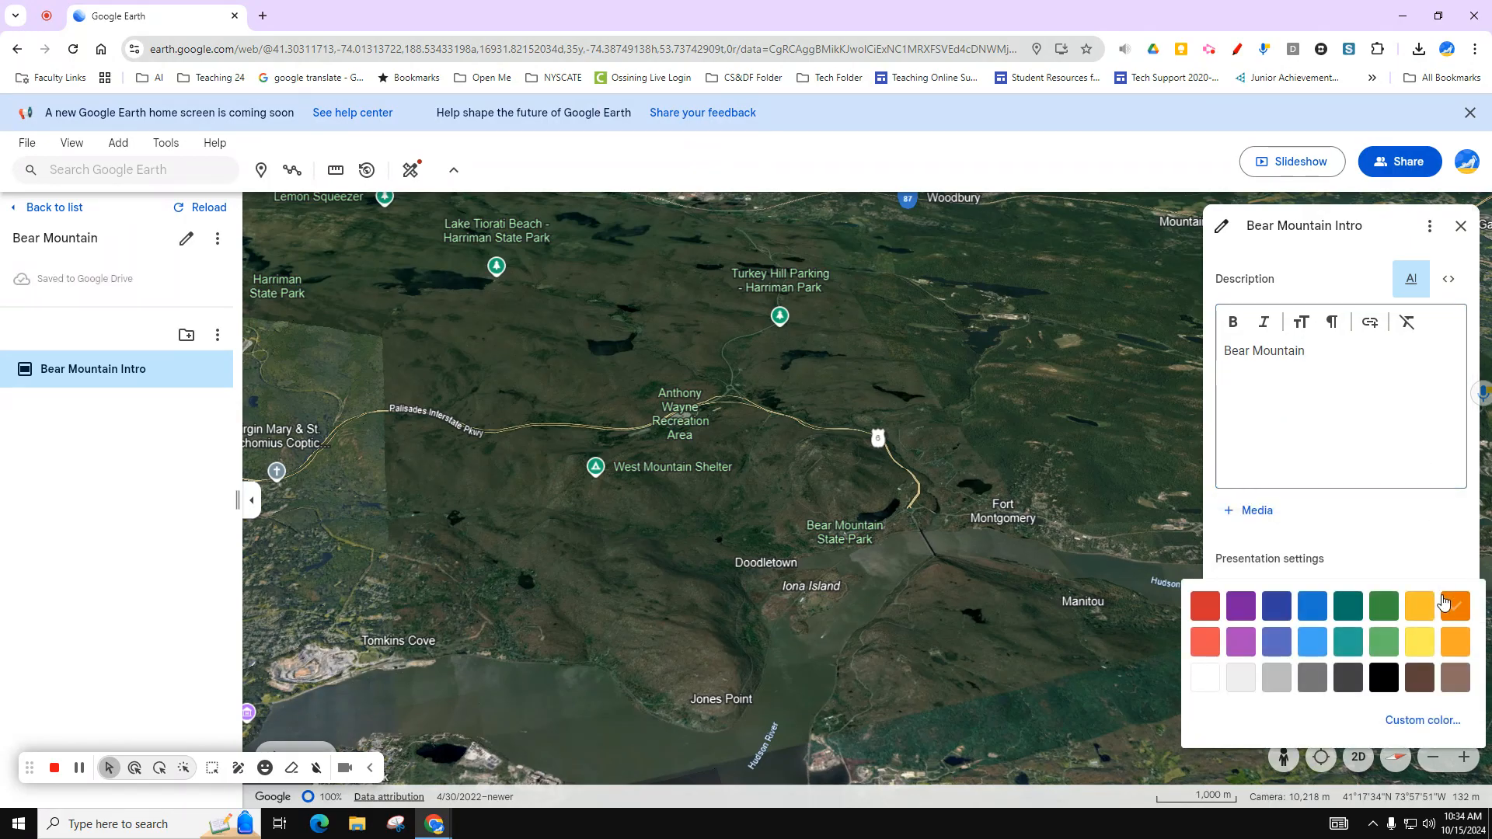
pyautogui.click(1348, 608)
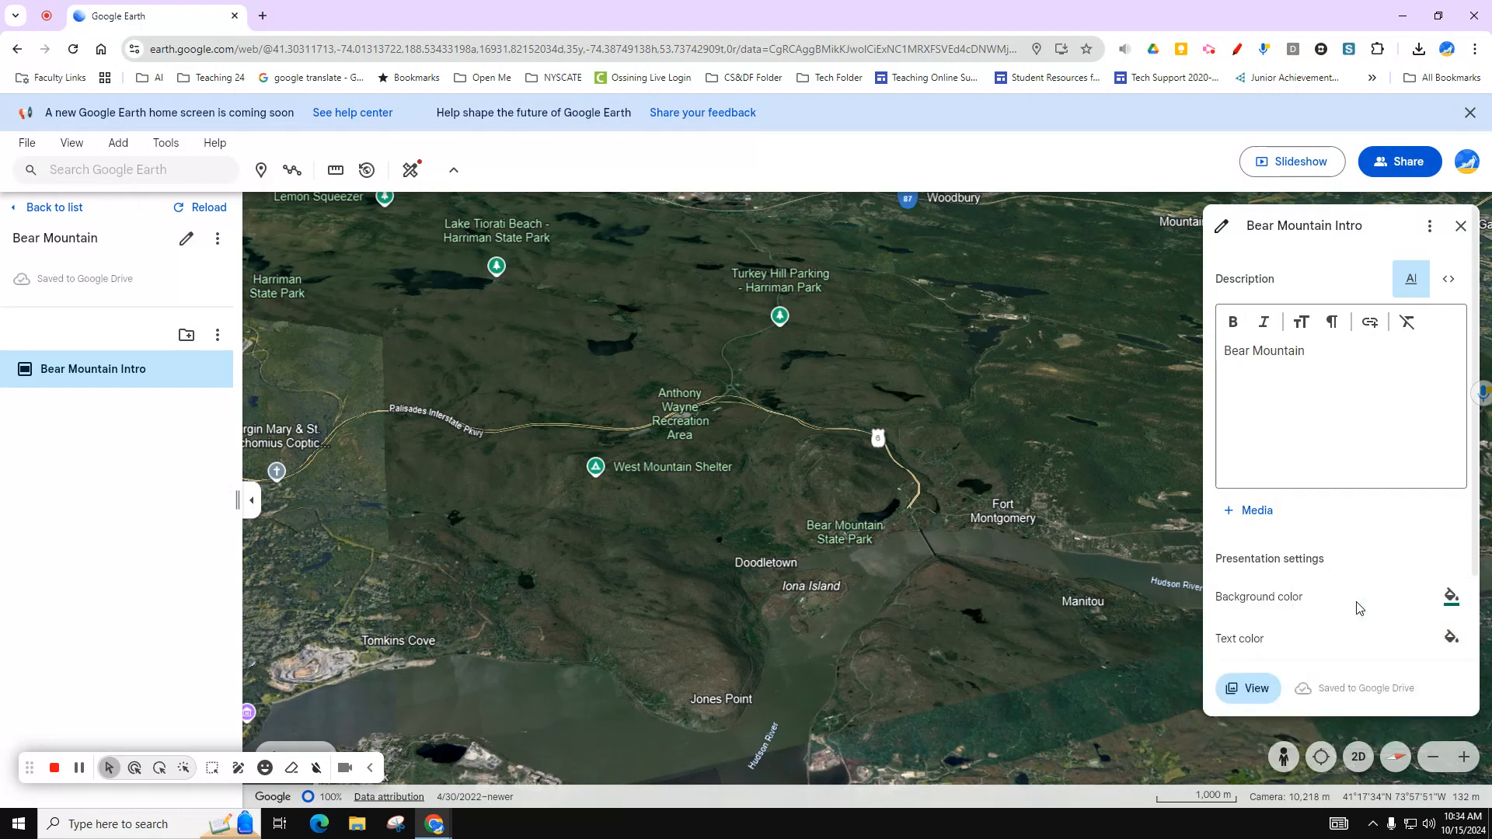
pyautogui.click(1450, 603)
pyautogui.click(1385, 613)
# - Preview the intro slide in the slideshow, return to the project and close the slide's details
pyautogui.click(1296, 161)
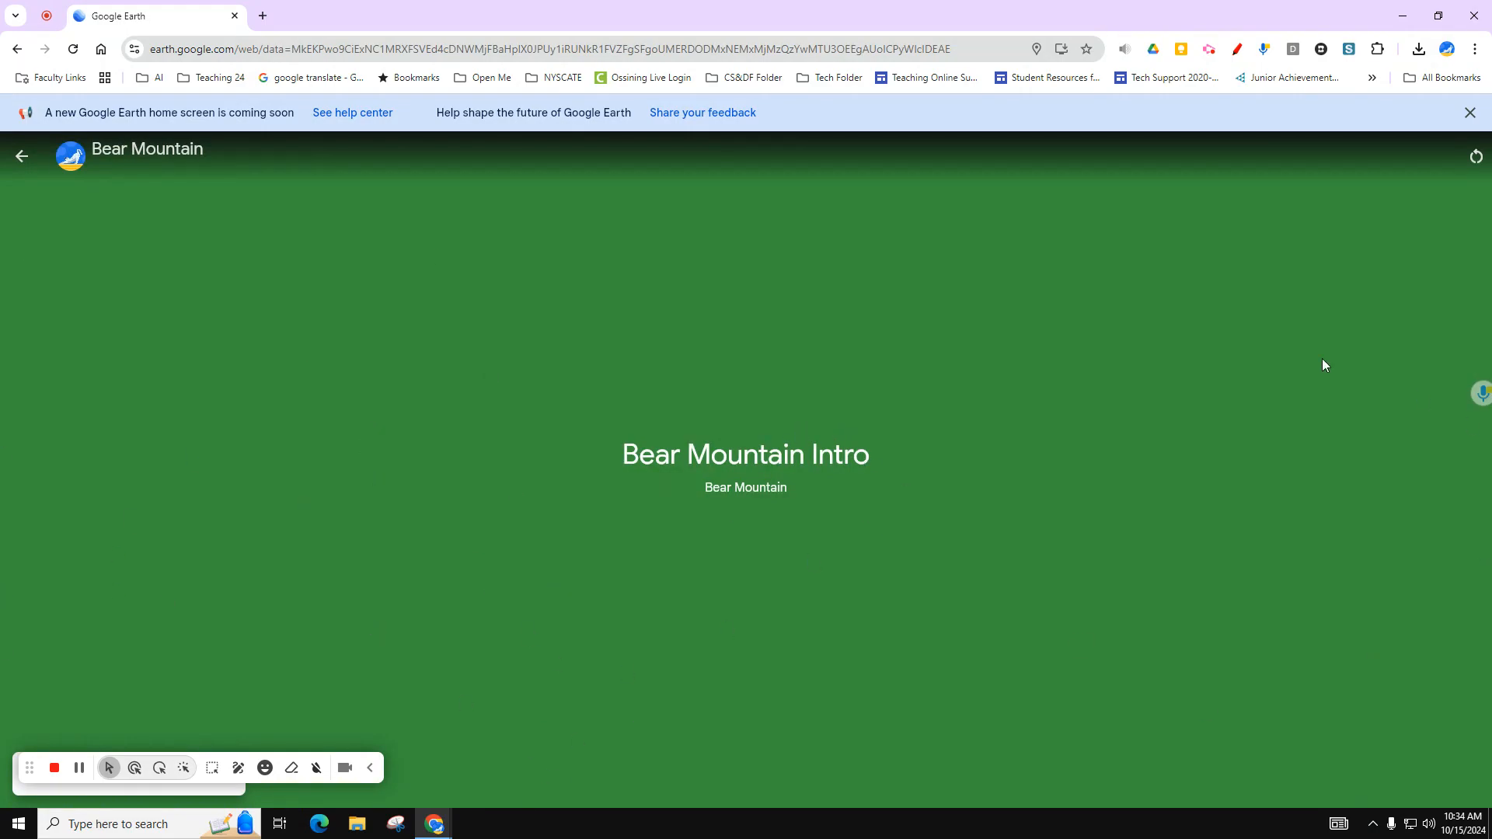
pyautogui.click(23, 158)
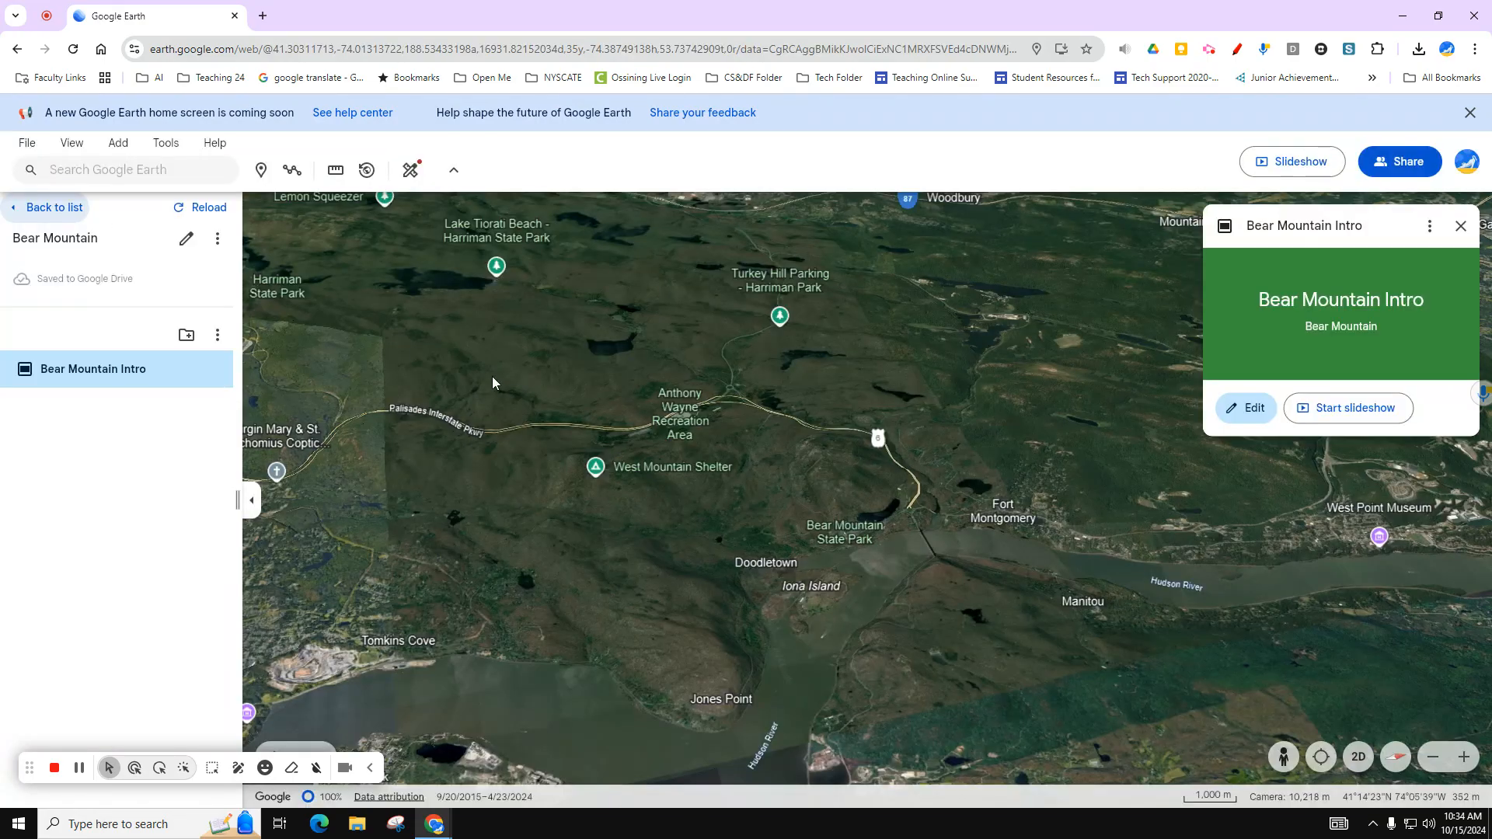
pyautogui.click(1461, 226)
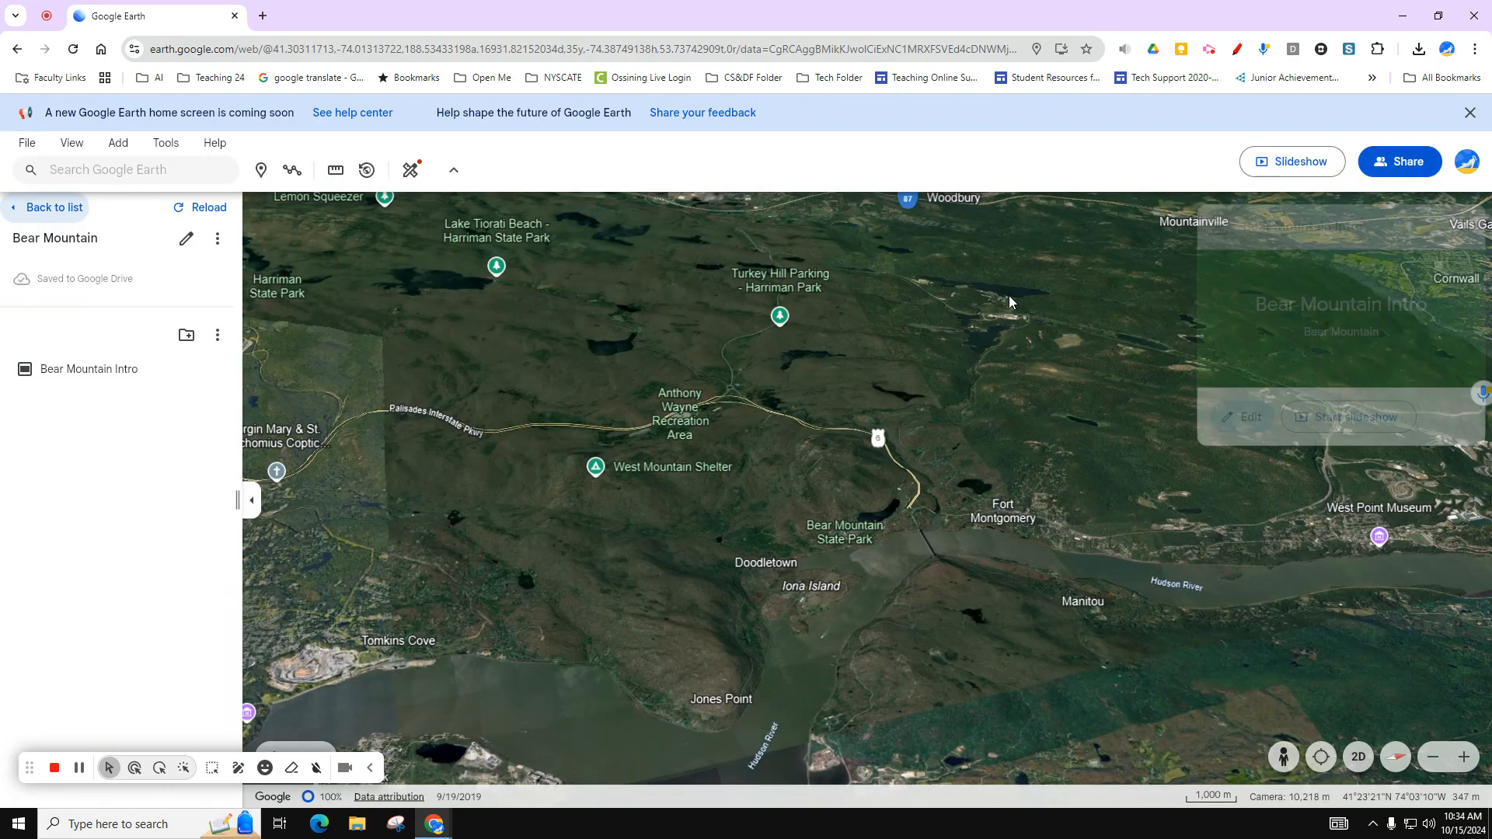
# - Add a tile overlay to the project and delete it again
pyautogui.click(217, 339)
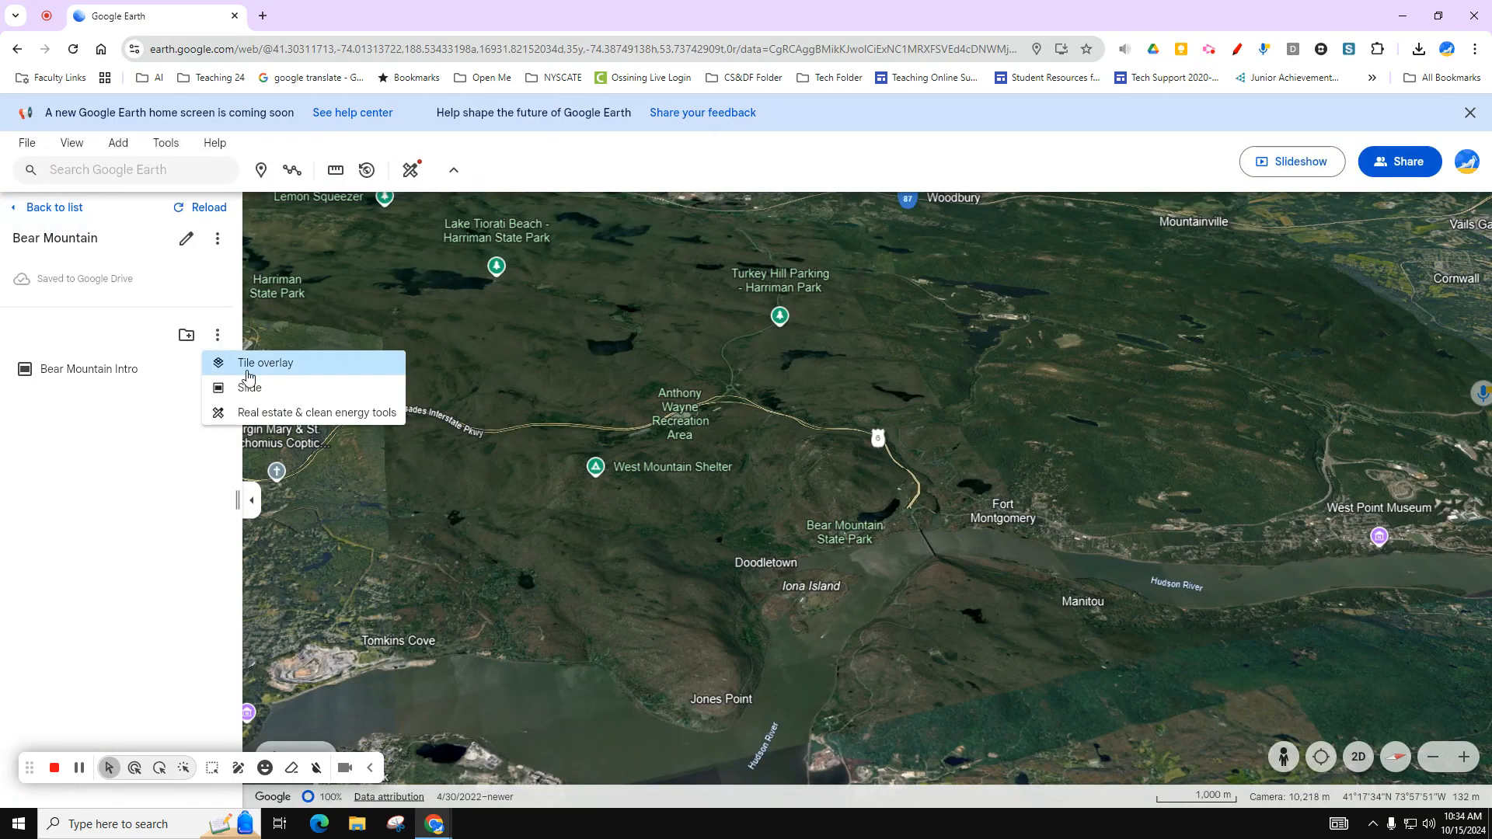
pyautogui.click(282, 365)
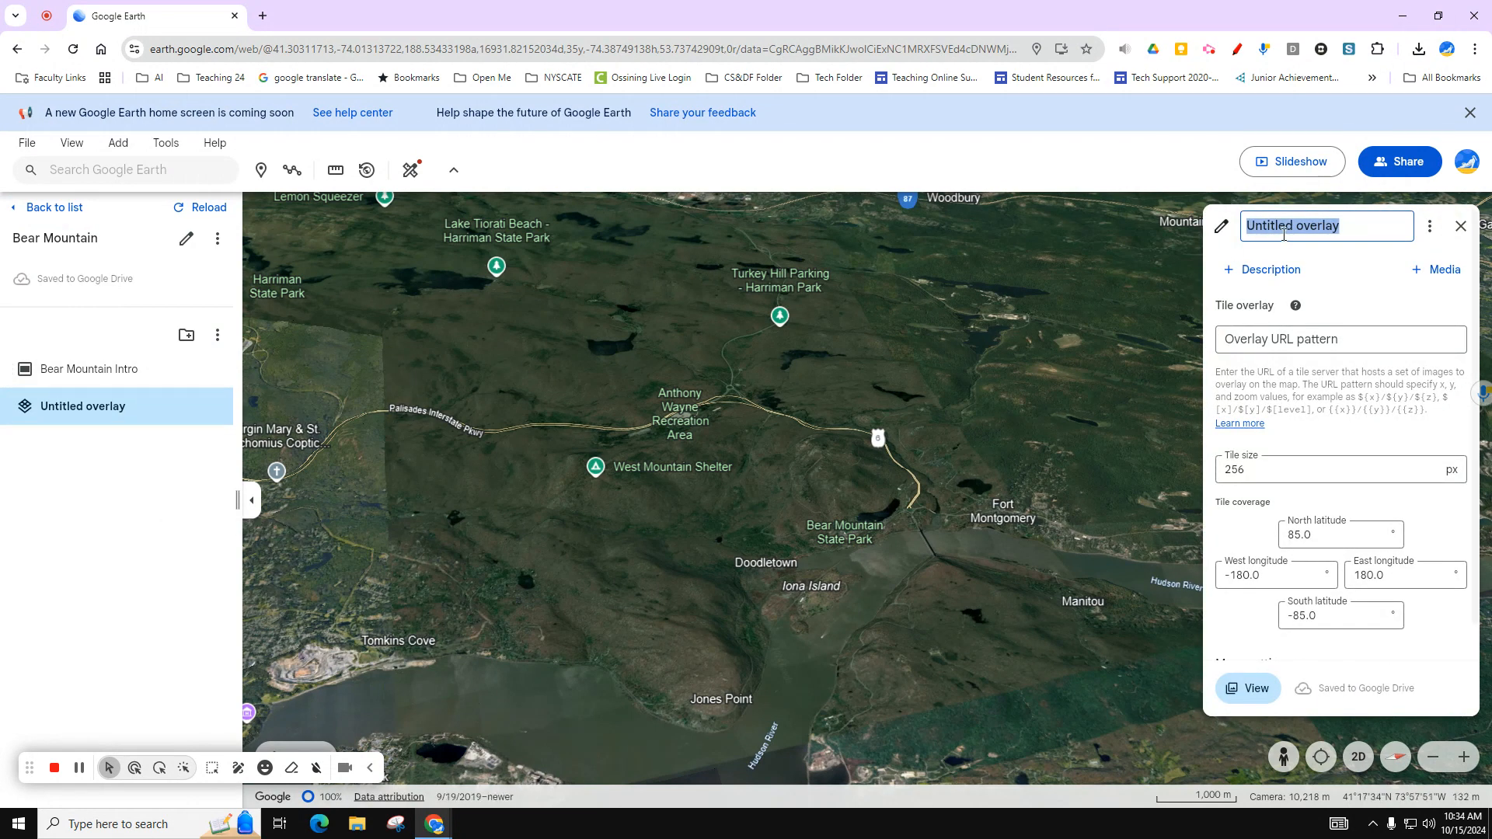
pyautogui.click(1461, 226)
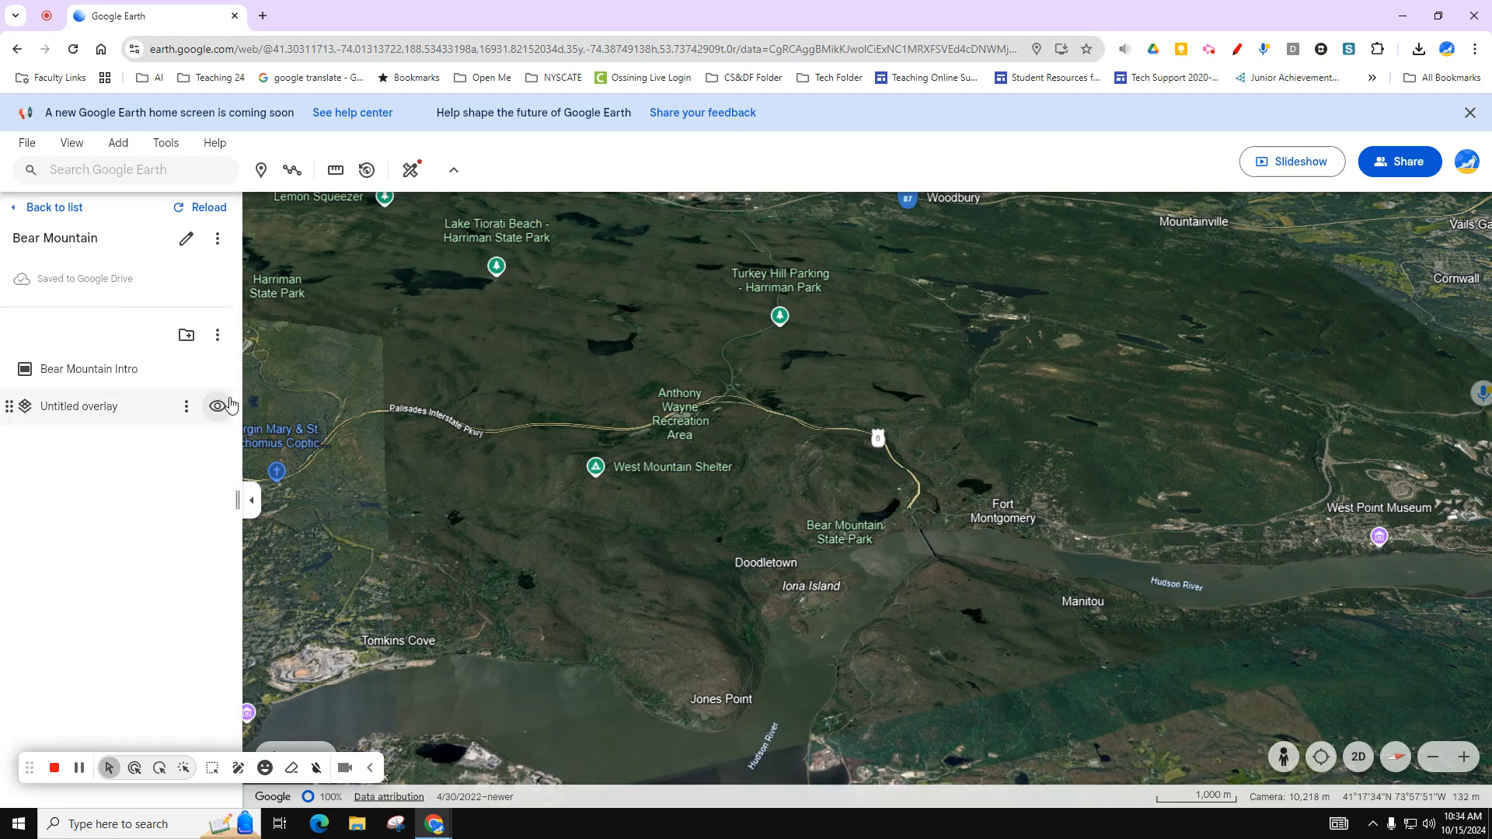
pyautogui.click(185, 406)
pyautogui.click(215, 508)
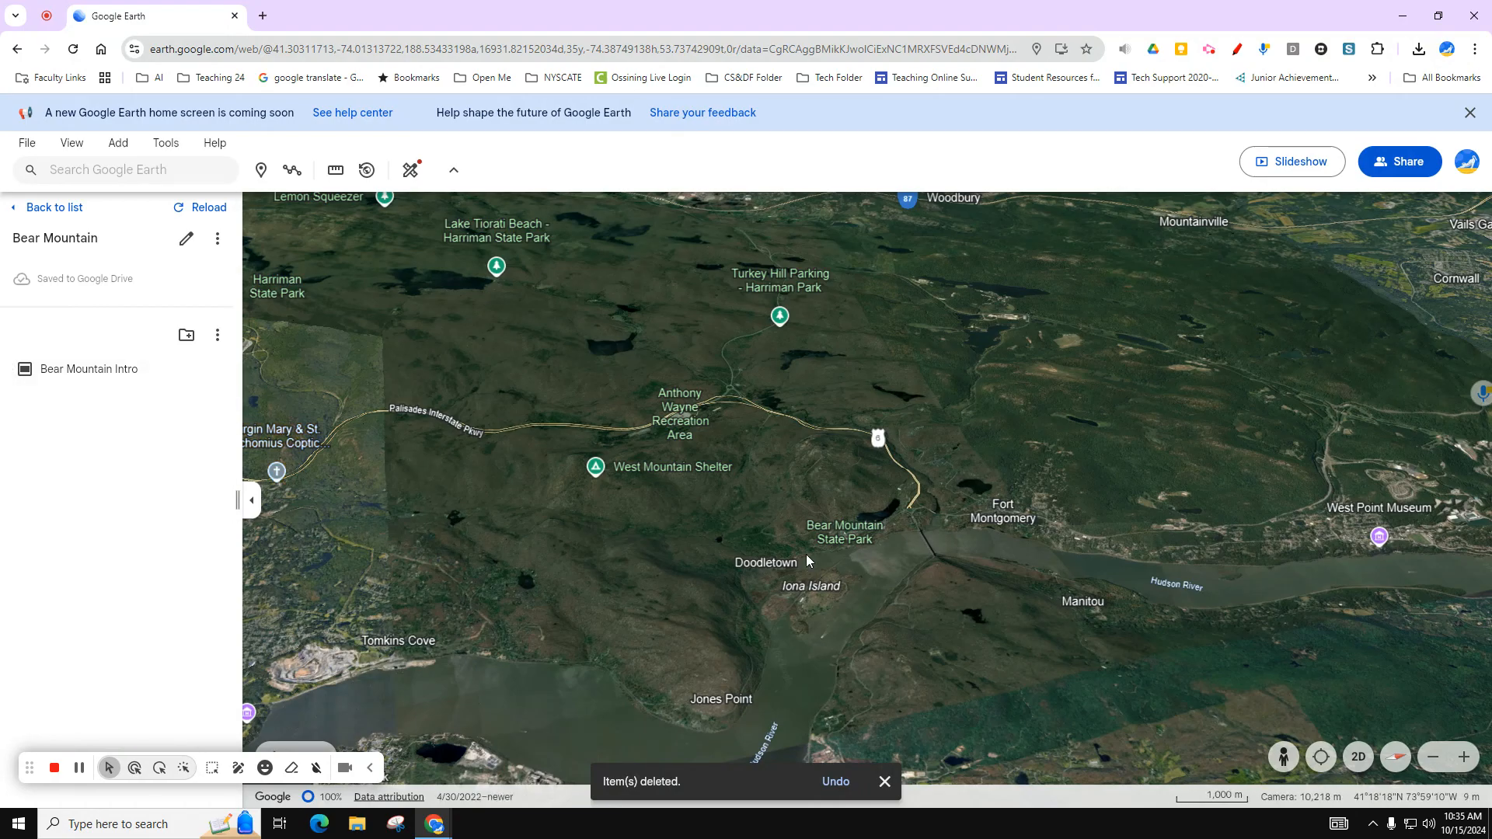
# - Save the Perkins Memorial Tower landmark from the map to the Bear Mountain project
pyautogui.scroll(-3, 805, 553)
pyautogui.scroll(5, 796, 552)
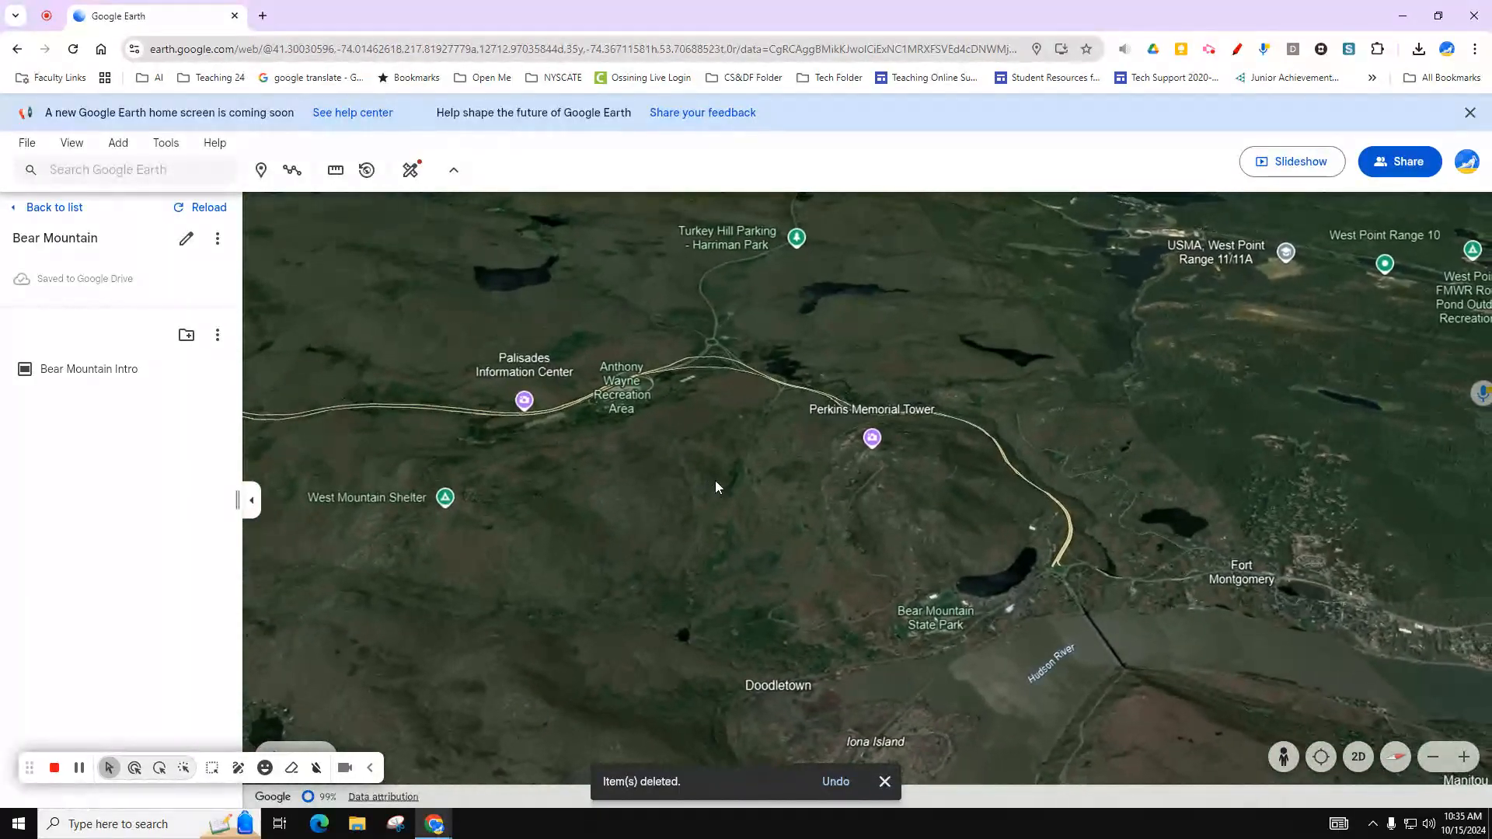
pyautogui.click(871, 440)
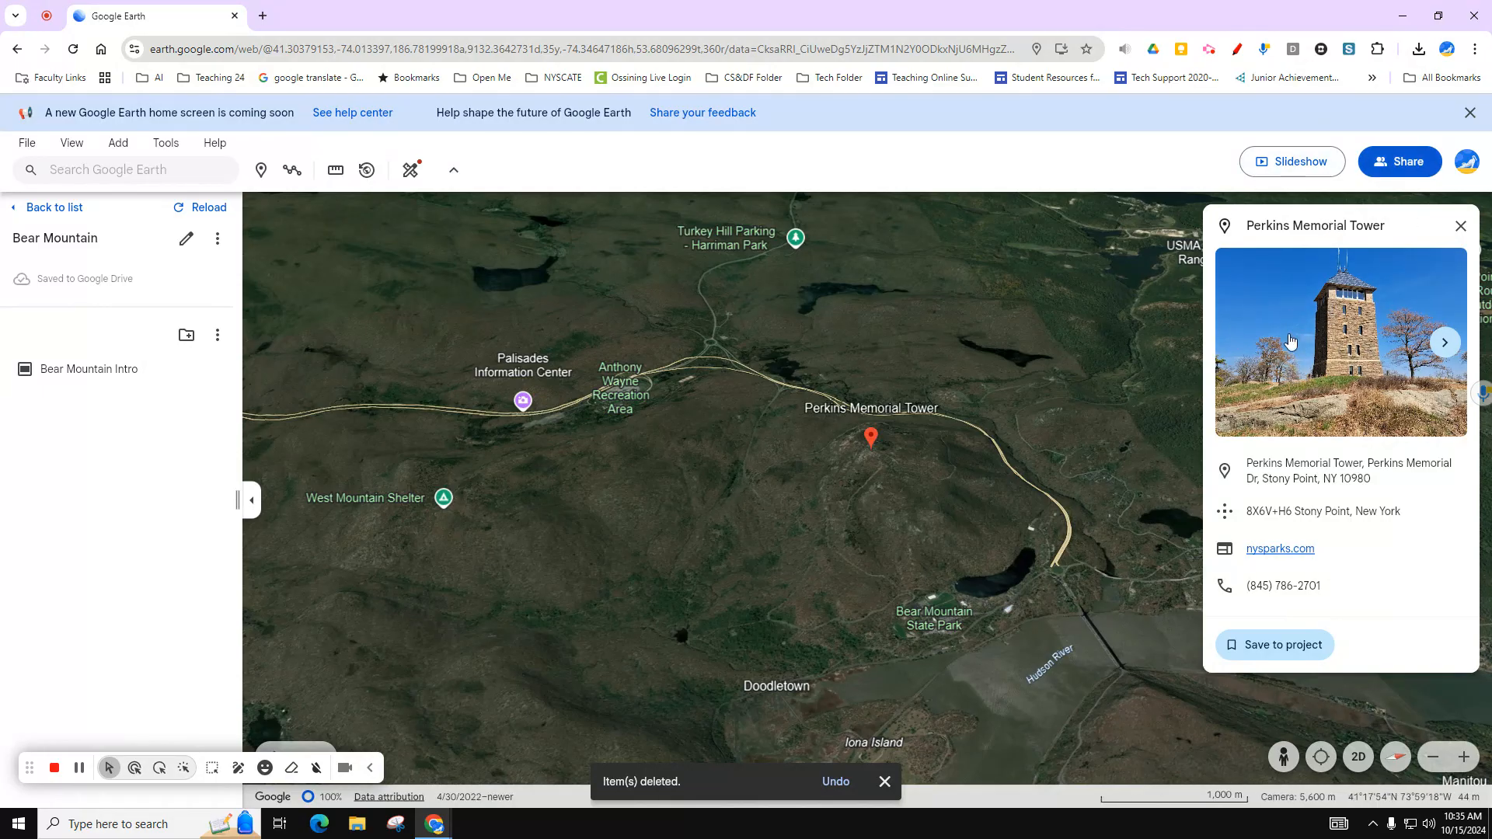
pyautogui.click(1282, 646)
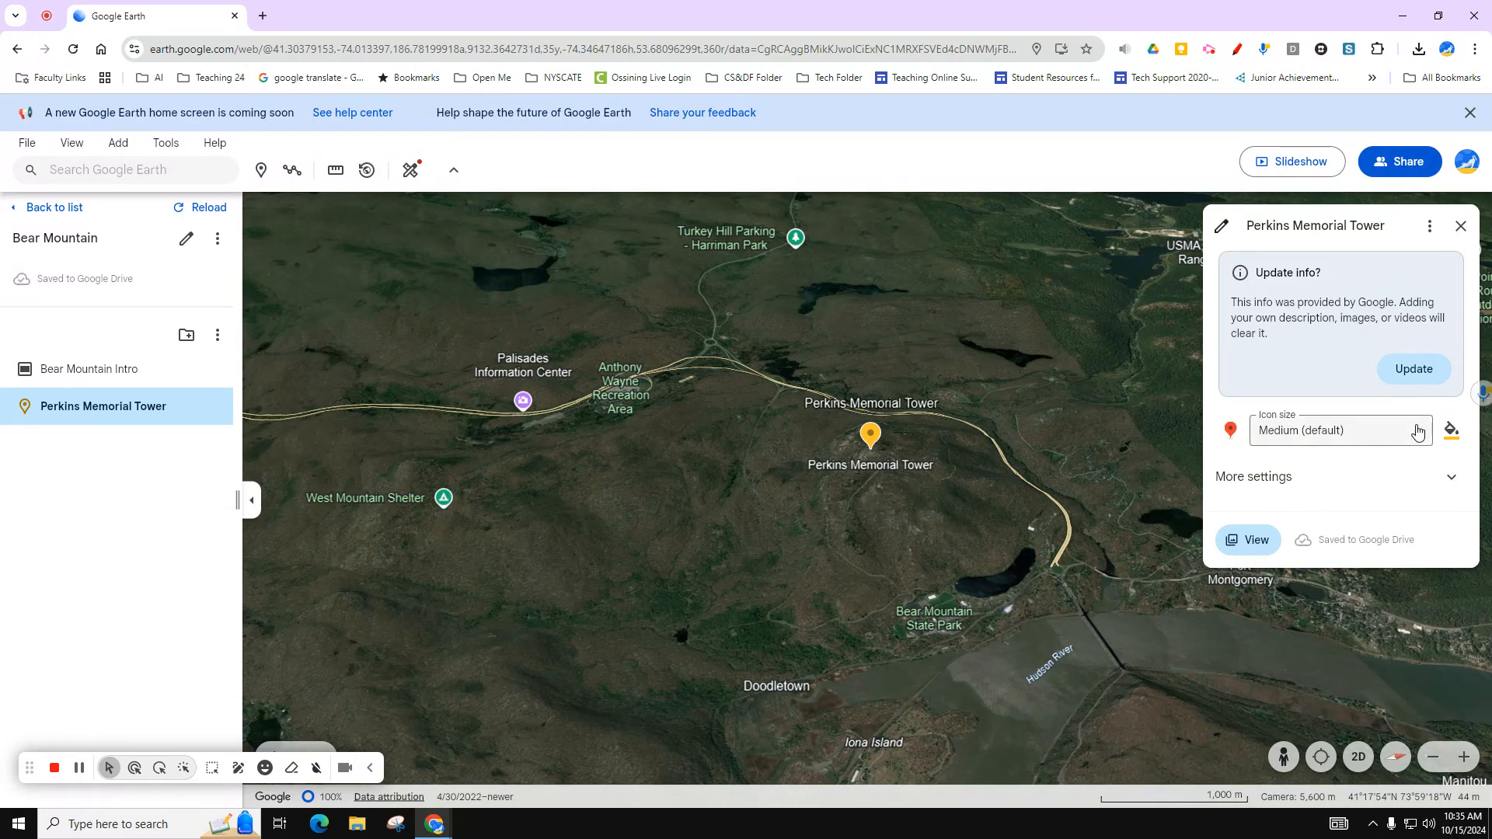
# - Set the Perkins Memorial Tower placemark's icon size to Large and close its details
pyautogui.click(1418, 436)
pyautogui.click(1373, 530)
pyautogui.click(1246, 540)
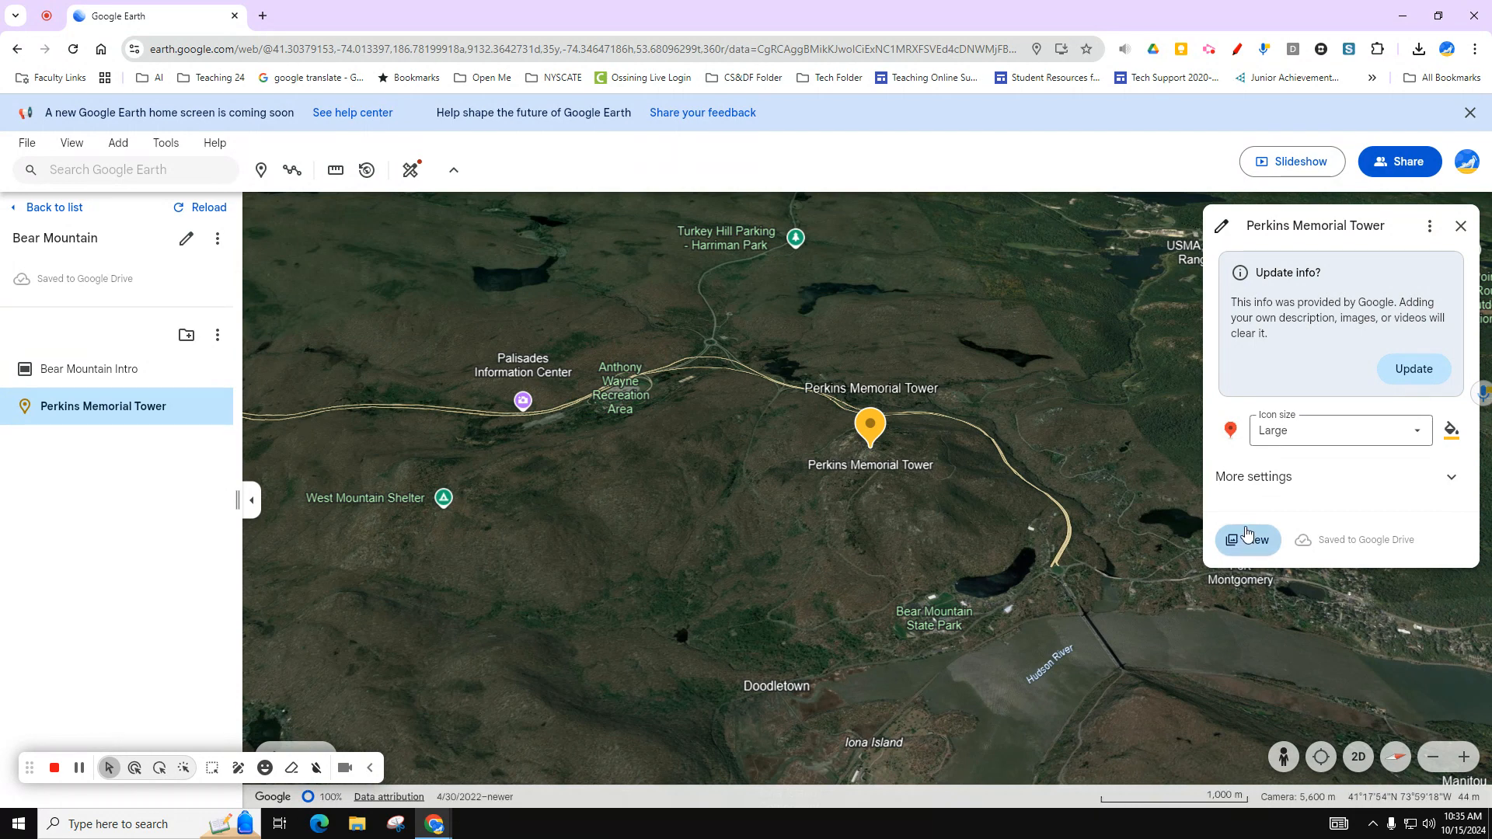
pyautogui.click(1461, 226)
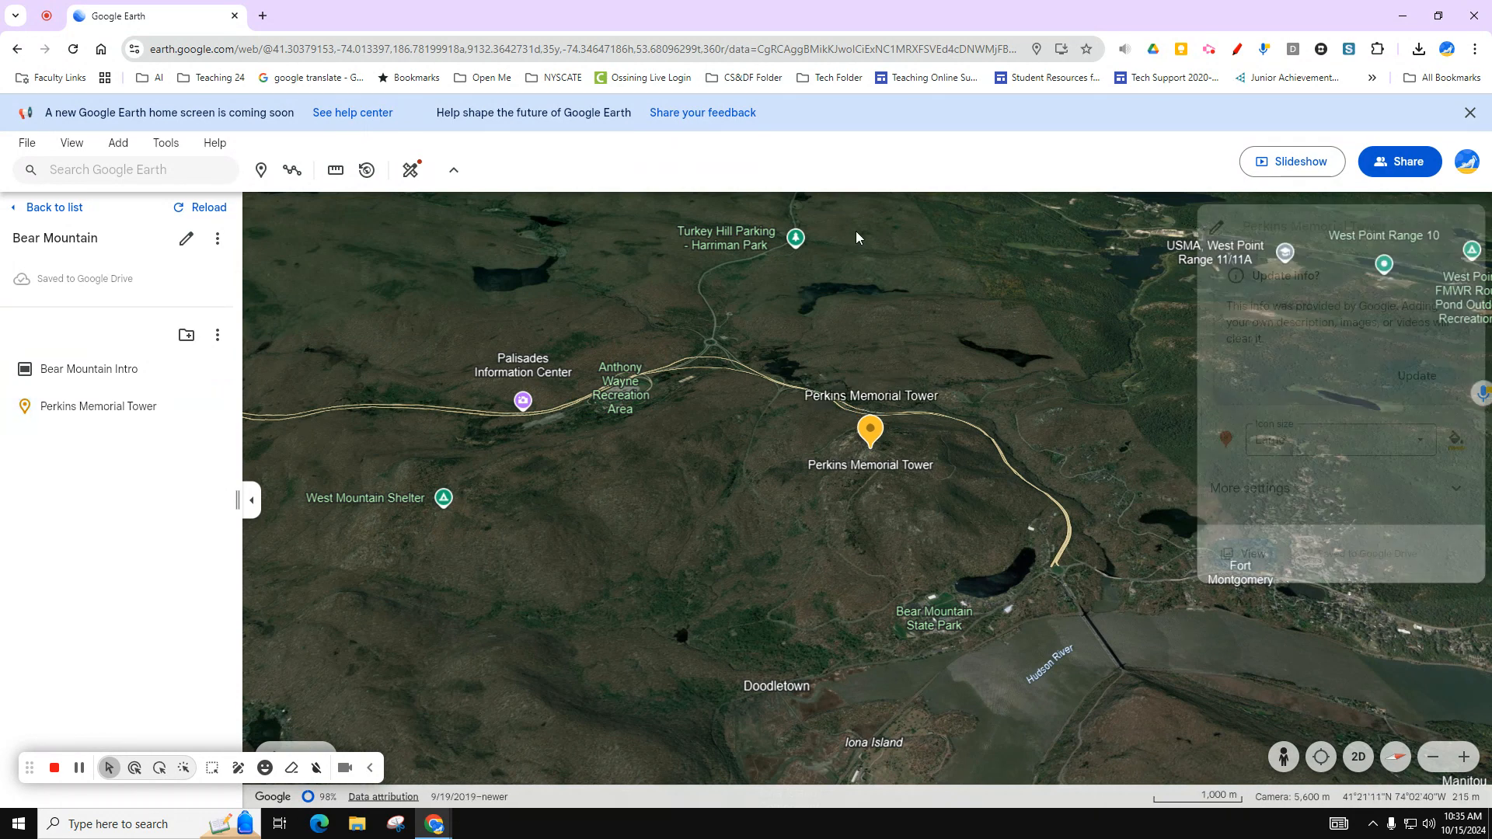
# - Preview the slideshow from the Bear Mountain Intro slide through the Perkins Memorial Tower slide and return to the project
pyautogui.click(78, 373)
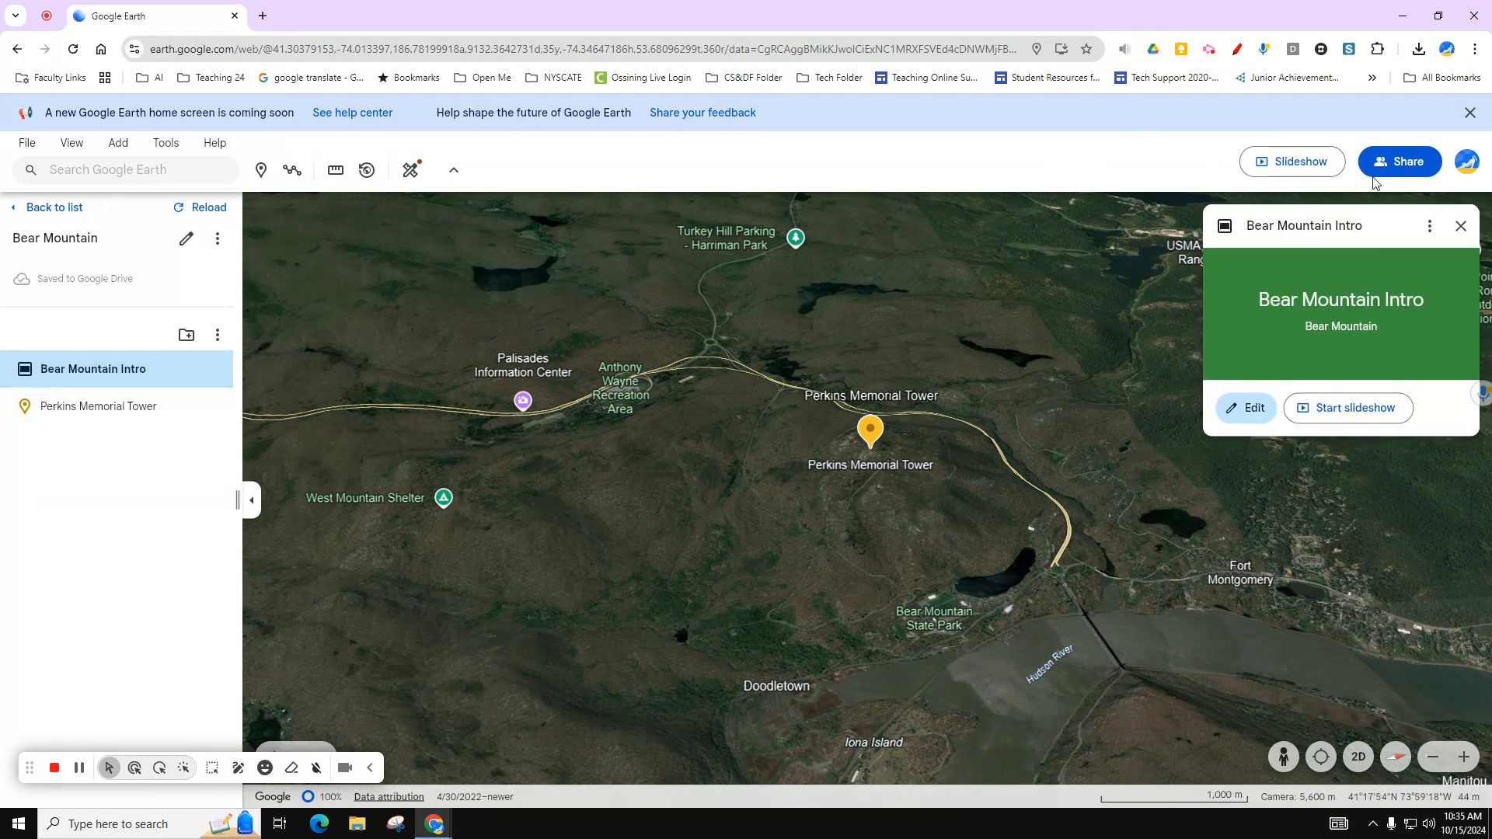
pyautogui.click(1300, 172)
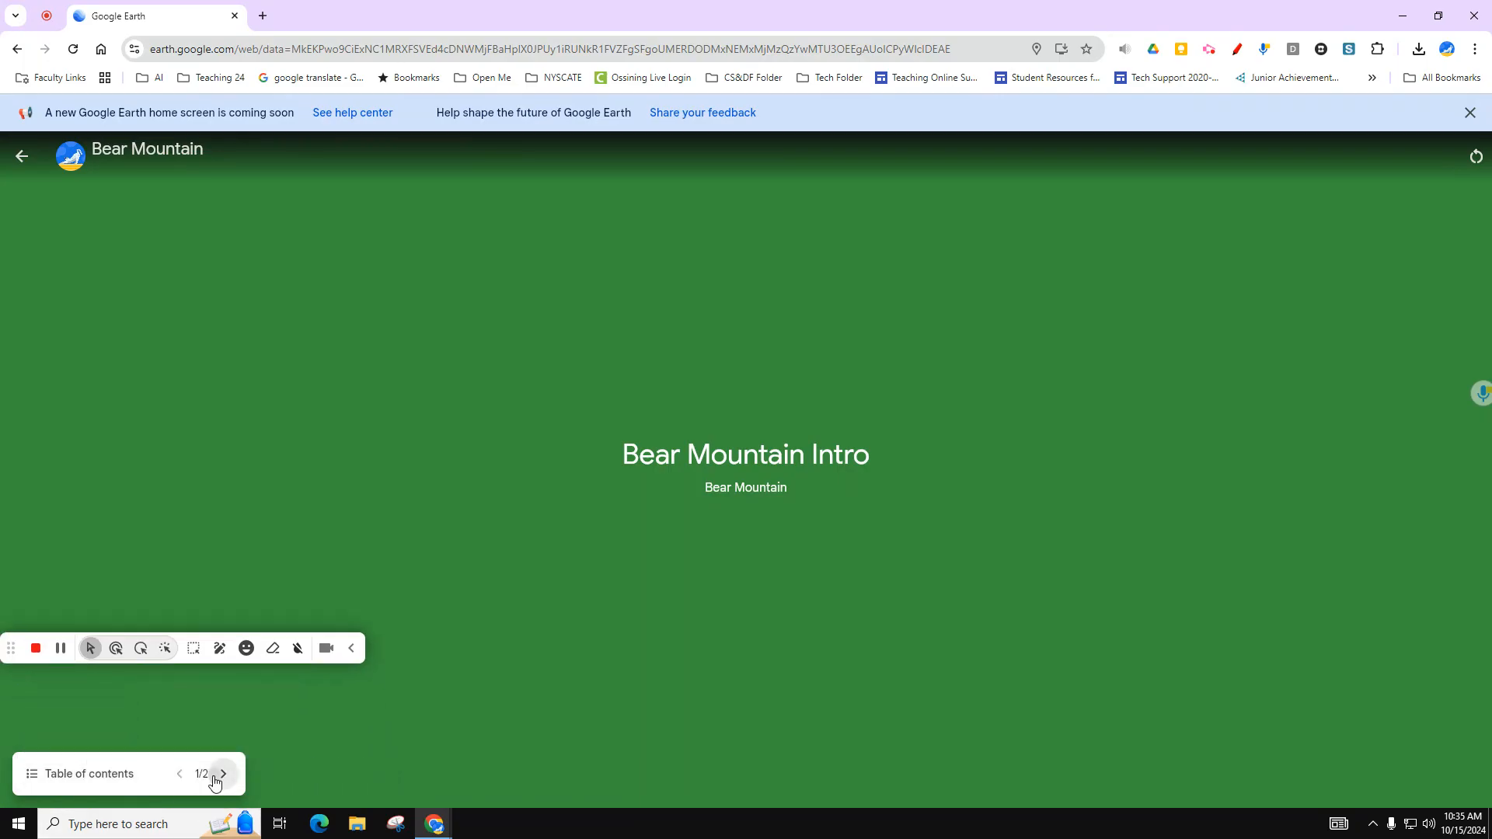
pyautogui.click(223, 774)
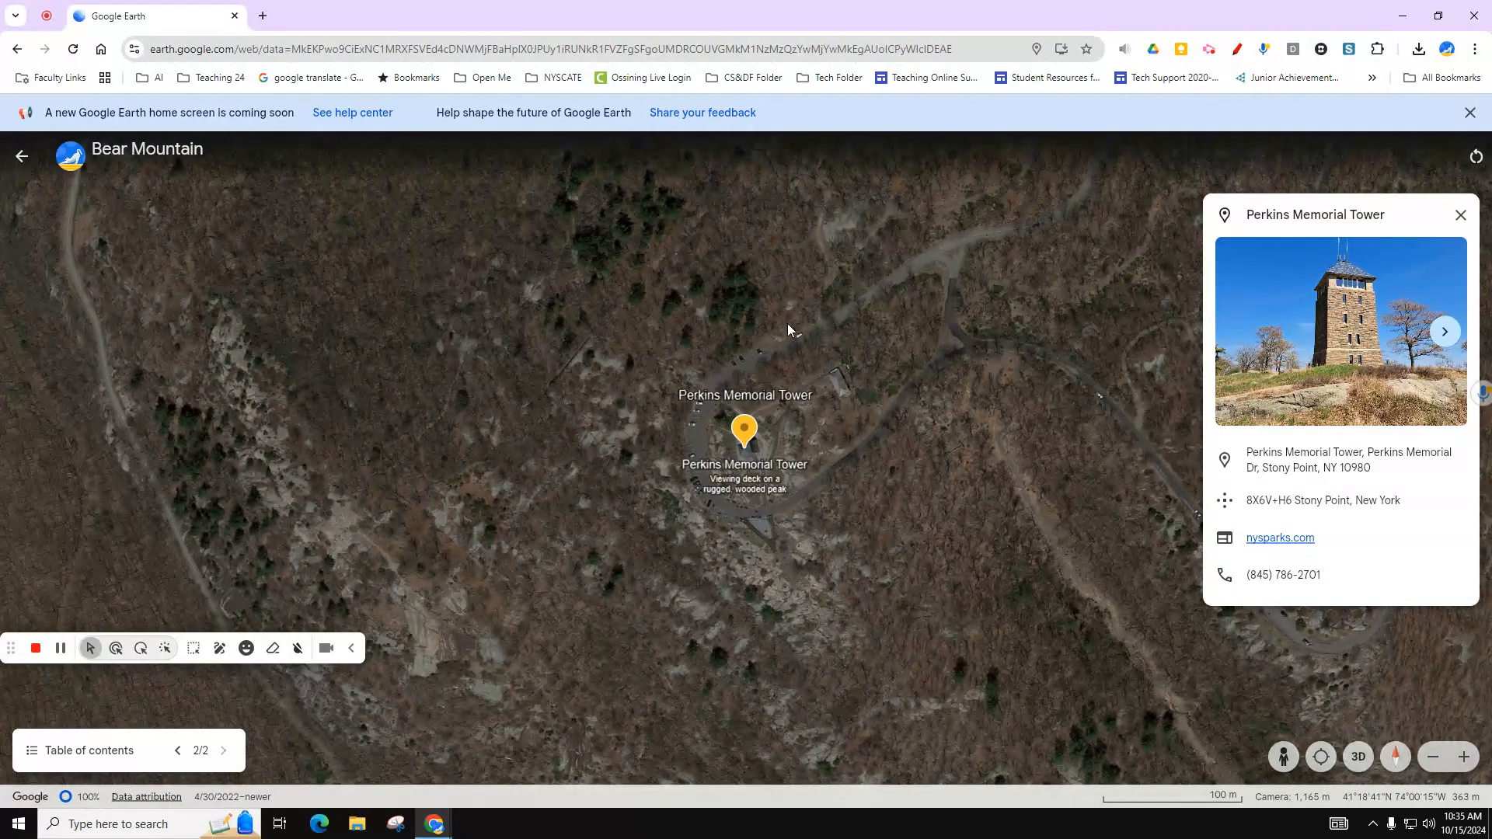
pyautogui.click(22, 156)
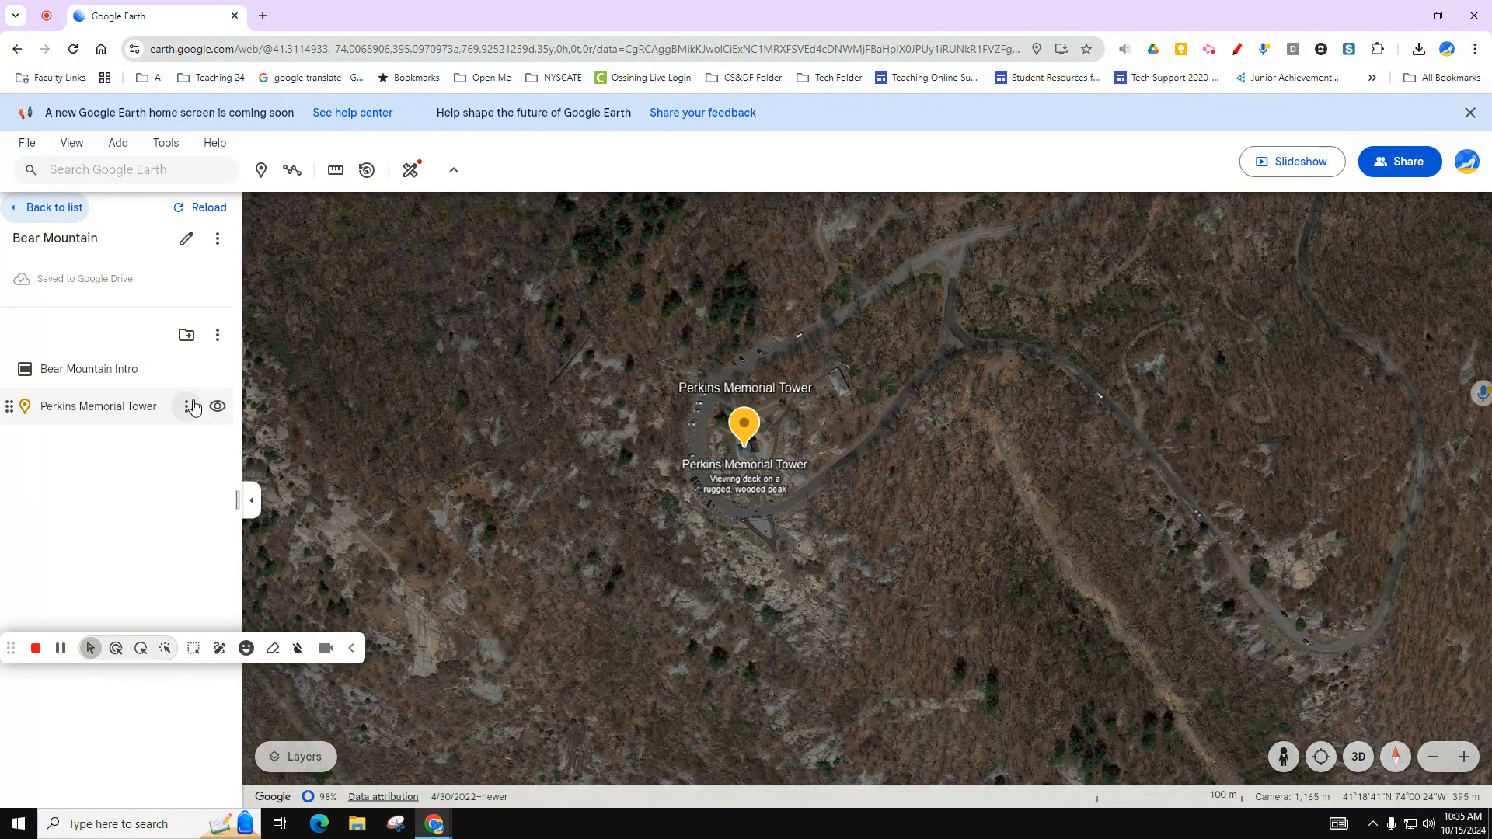
# - Open the Perkins Memorial Tower placemark, look around a ground-level Street View photo sphere beside the tower and exit back to the map
pyautogui.click(132, 412)
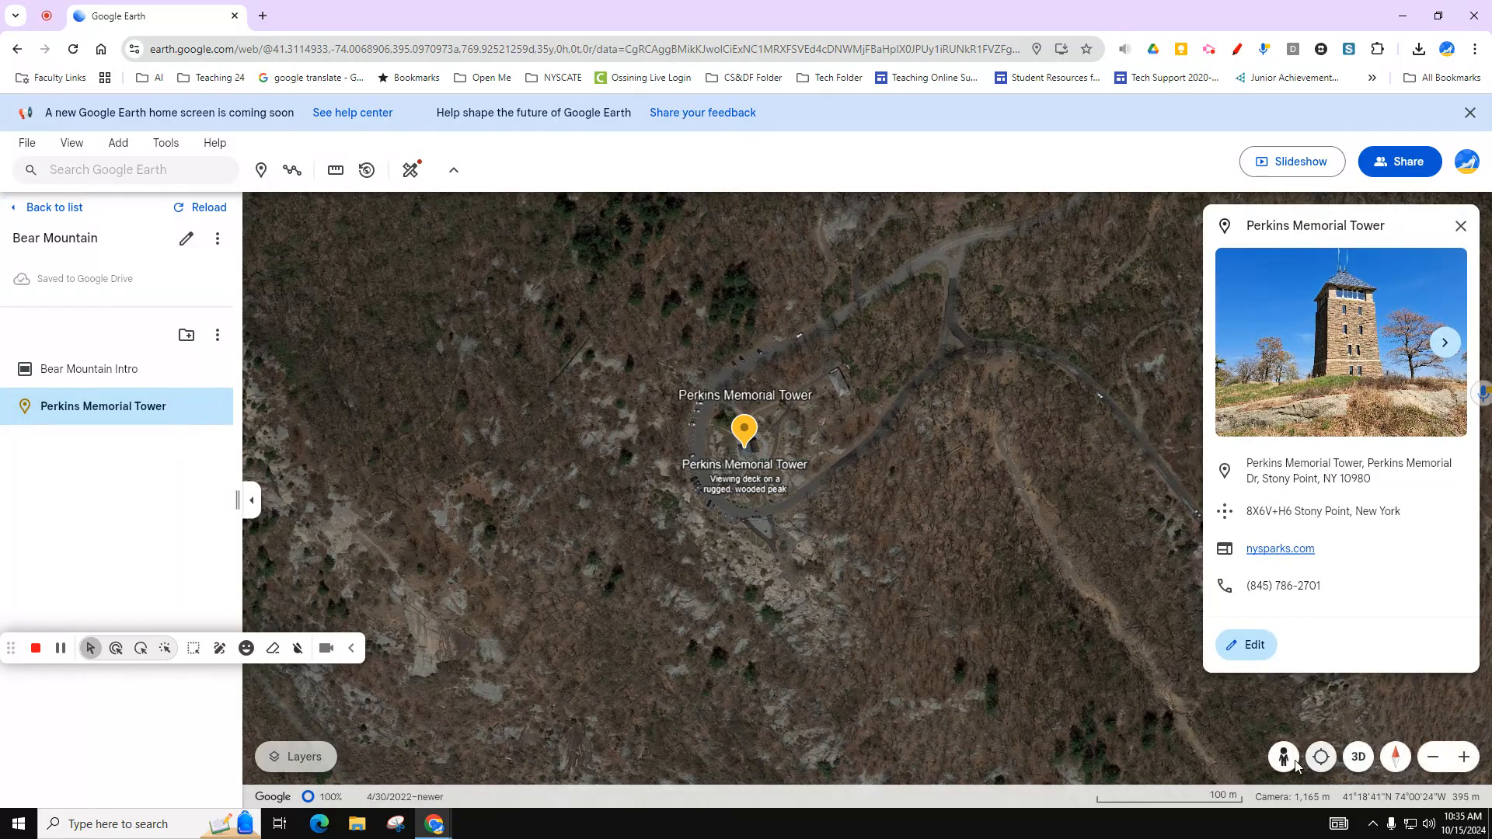
pyautogui.click(1283, 757)
pyautogui.moveTo(1113, 713)
pyautogui.mouseDown()
pyautogui.moveTo(805, 536)
pyautogui.moveTo(716, 427)
pyautogui.mouseUp()
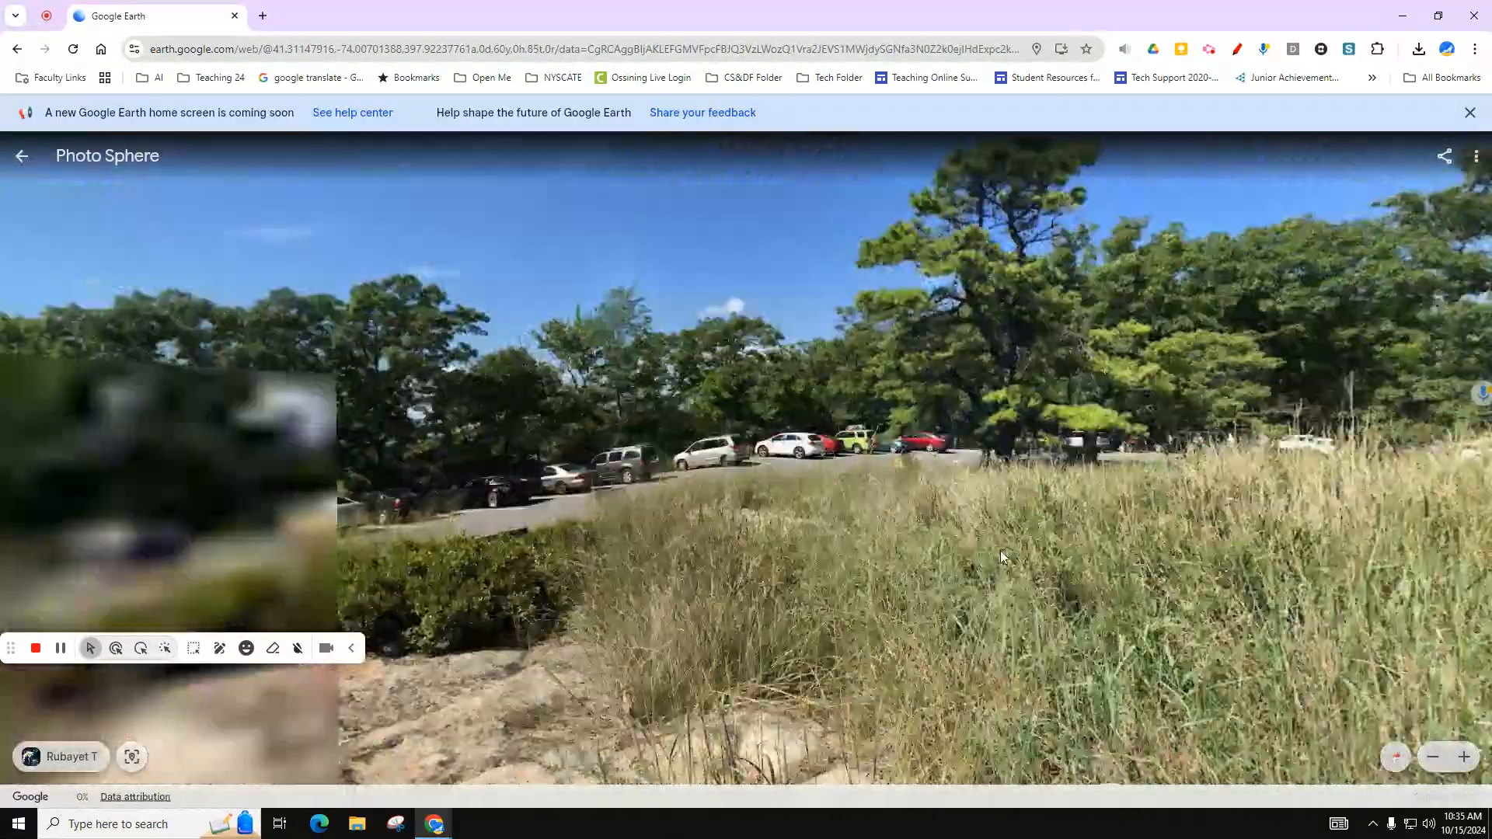
pyautogui.moveTo(1001, 557); pyautogui.dragTo(1359, 497)
pyautogui.moveTo(481, 342); pyautogui.dragTo(1283, 342)
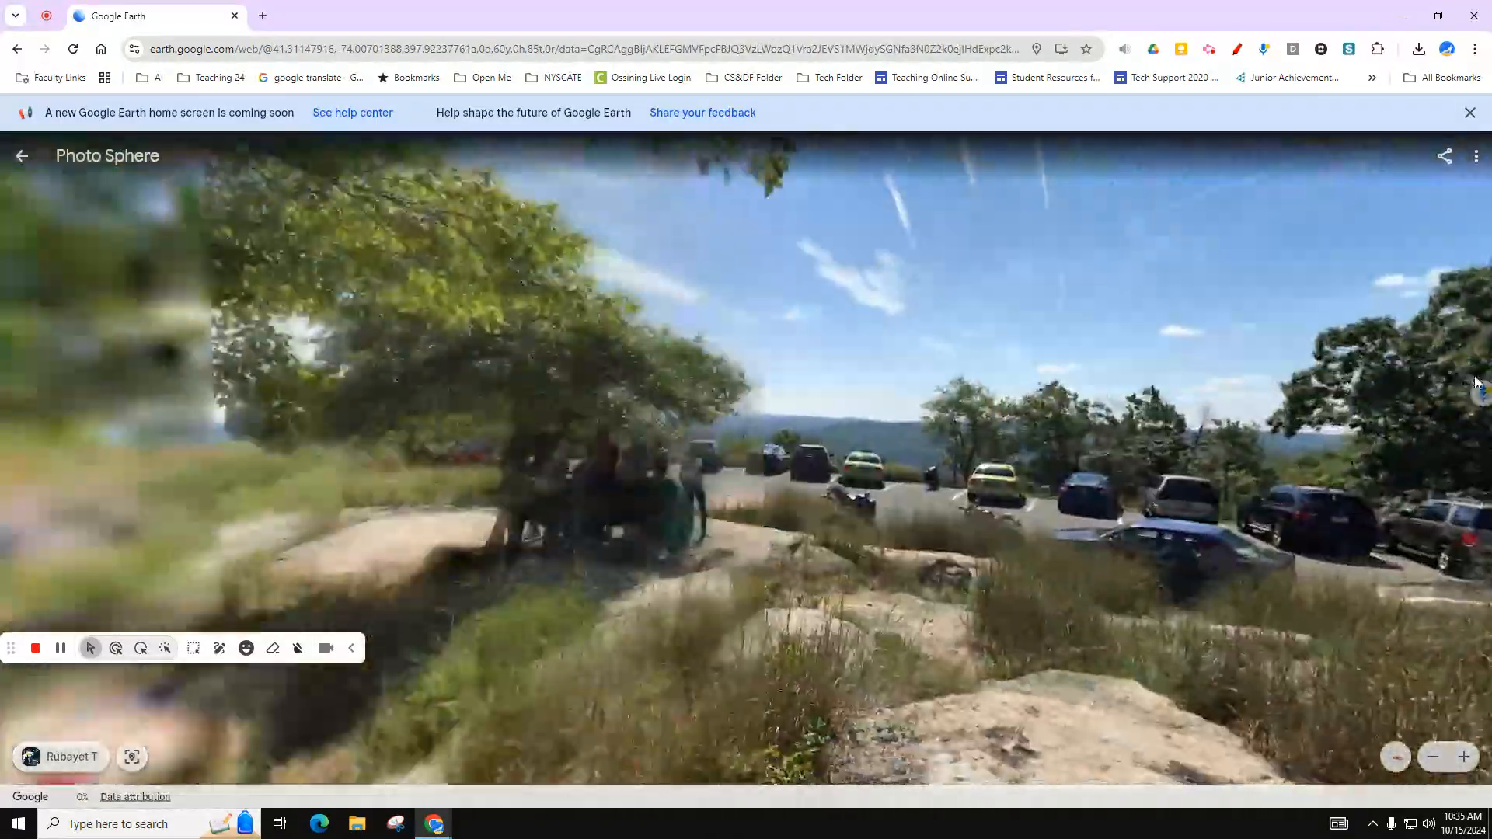
pyautogui.moveTo(375, 233); pyautogui.dragTo(1319, 278)
pyautogui.moveTo(560, 292); pyautogui.dragTo(1259, 311)
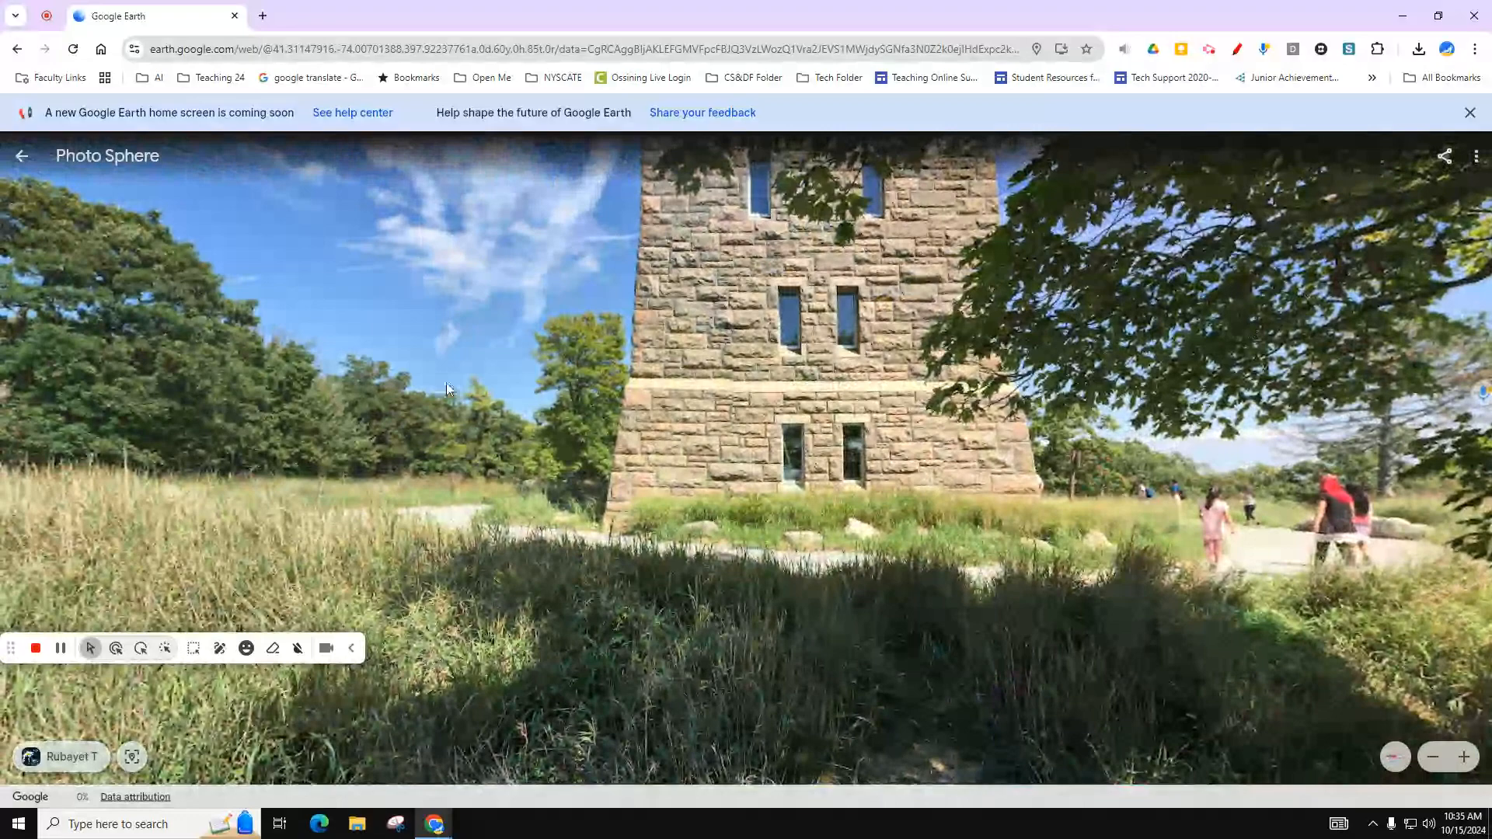
pyautogui.click(1443, 767)
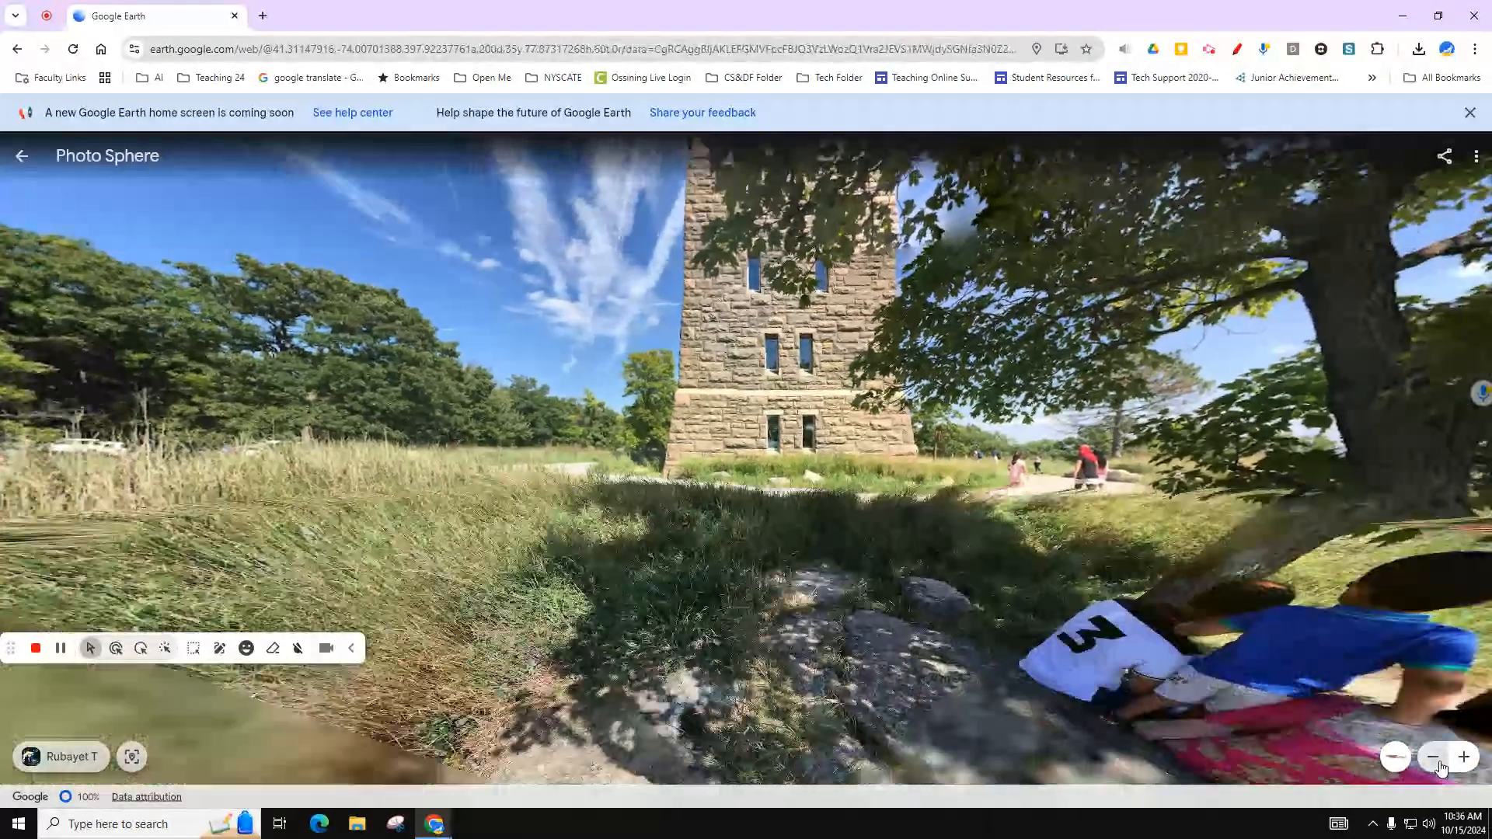
pyautogui.click(1442, 769)
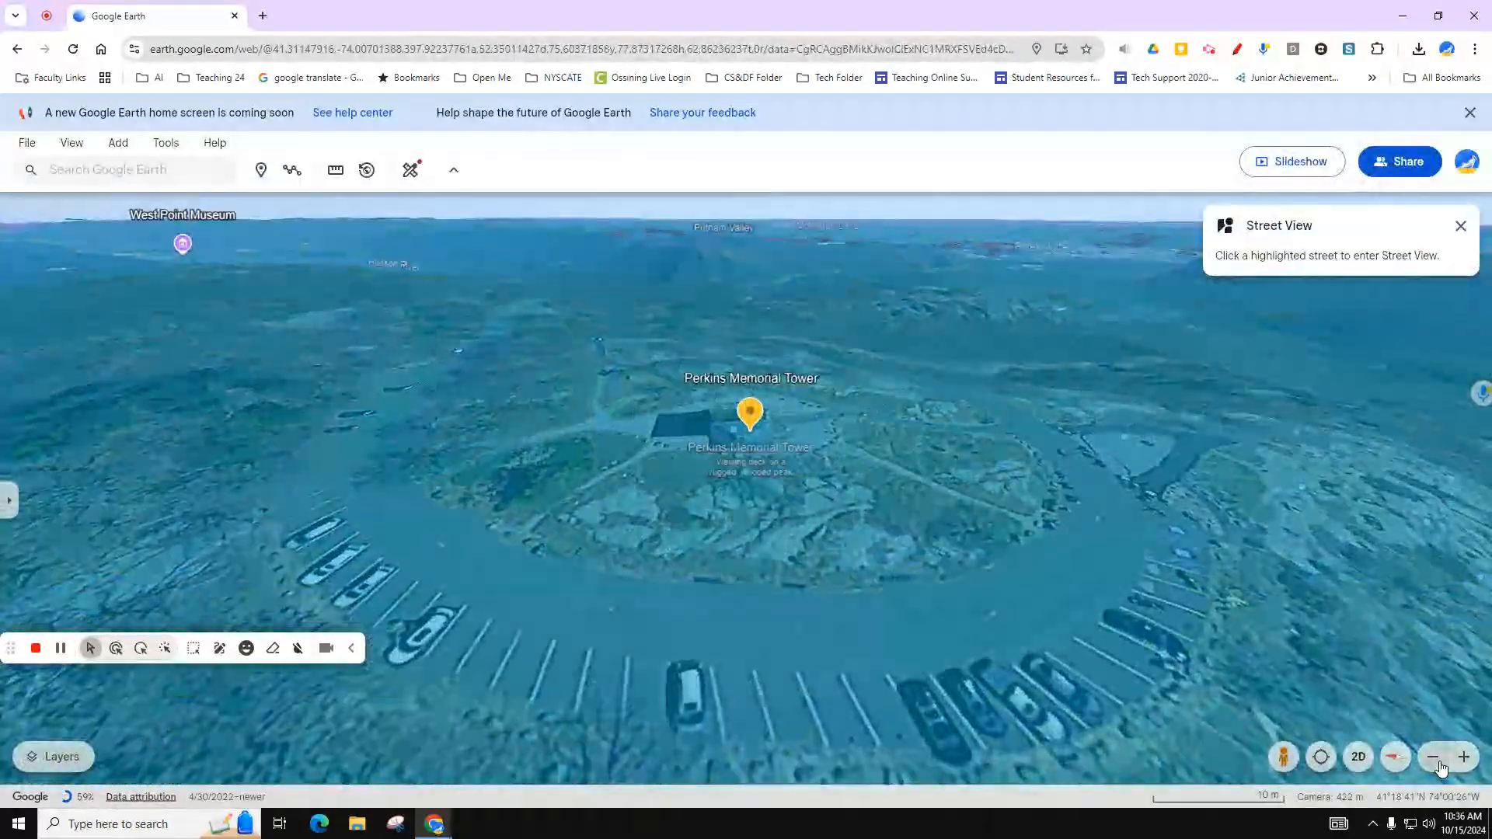
# - Enter the photo sphere at the top of the tower, frame the river and hills, capture this view into the project and return
pyautogui.click(1442, 768)
pyautogui.moveTo(1283, 757); pyautogui.dragTo(730, 426)
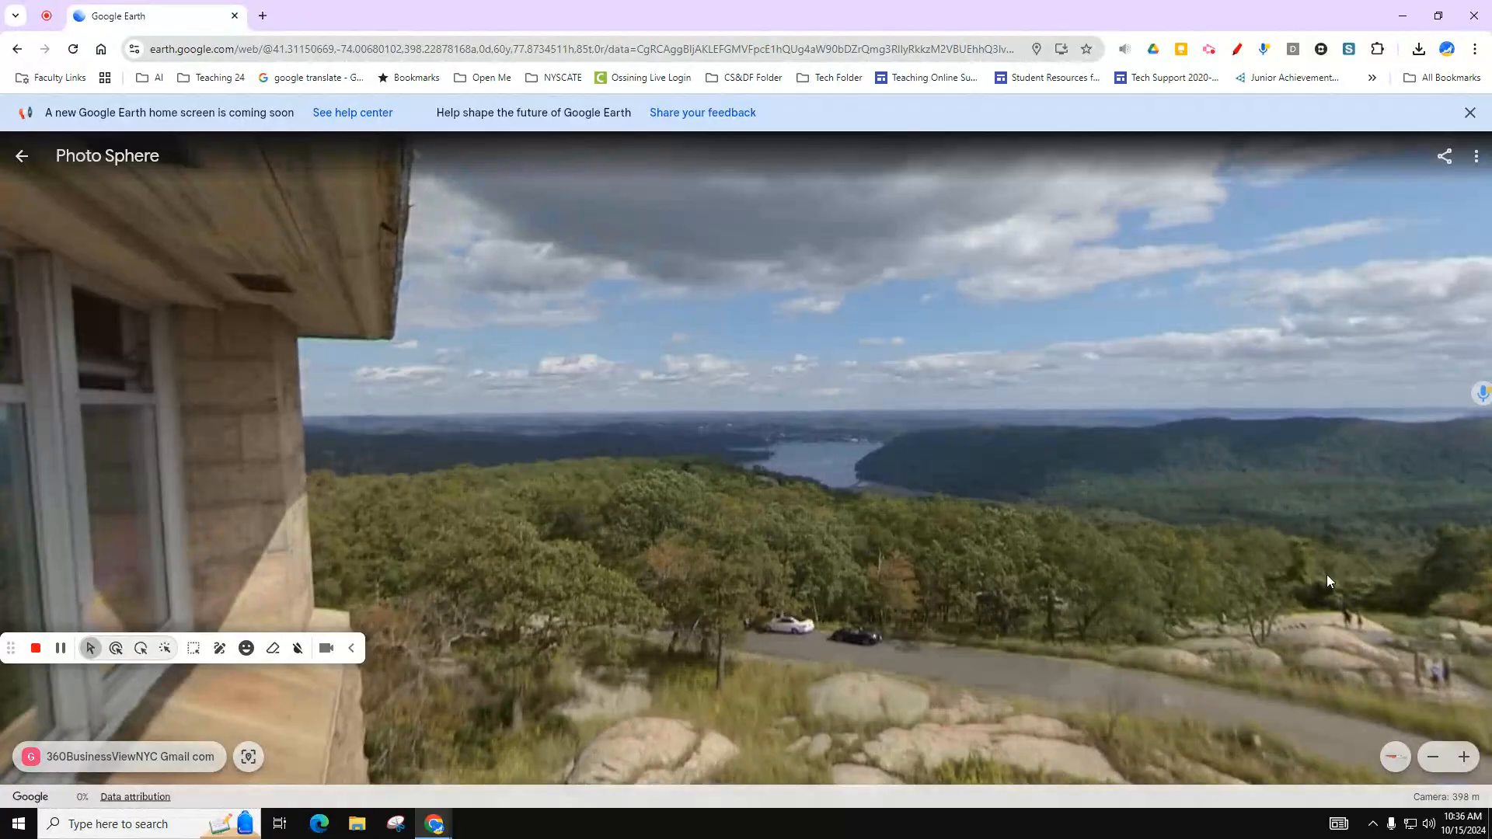
pyautogui.moveTo(1327, 576); pyautogui.dragTo(575, 475)
pyautogui.moveTo(1042, 426); pyautogui.dragTo(409, 373)
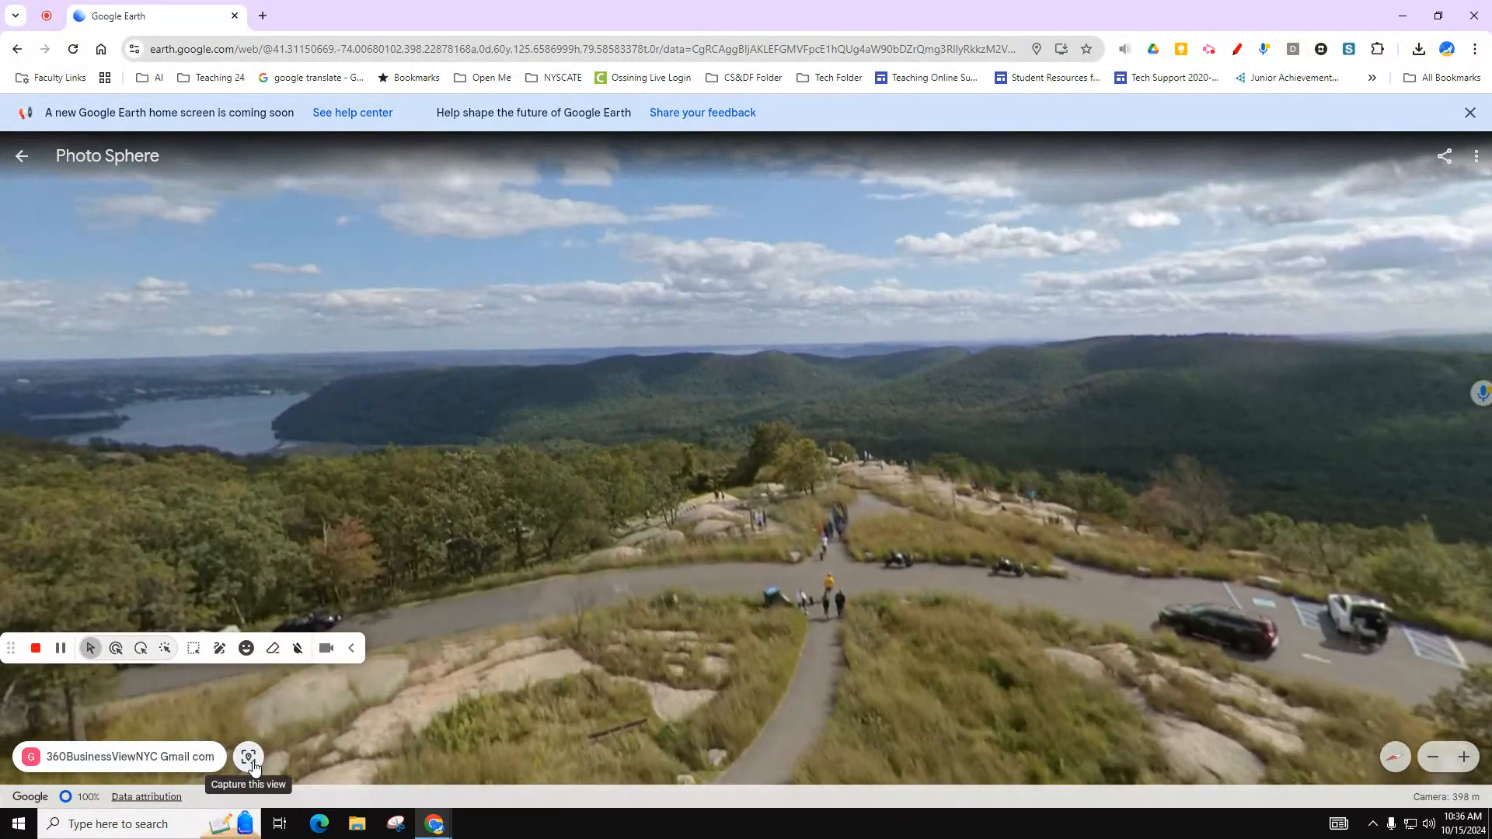
pyautogui.moveTo(920, 511); pyautogui.dragTo(1066, 531)
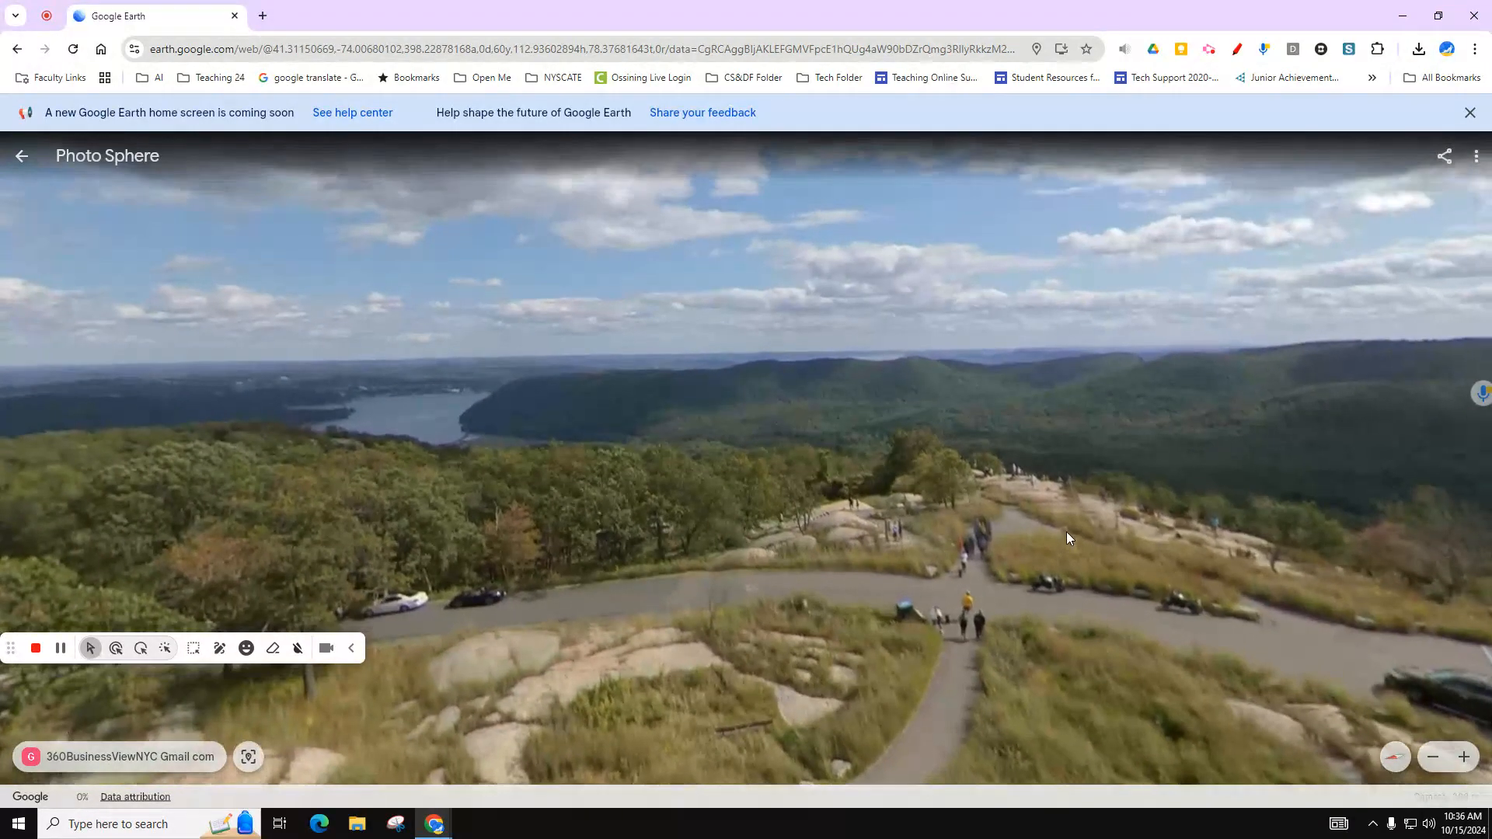
pyautogui.moveTo(648, 530); pyautogui.dragTo(652, 562)
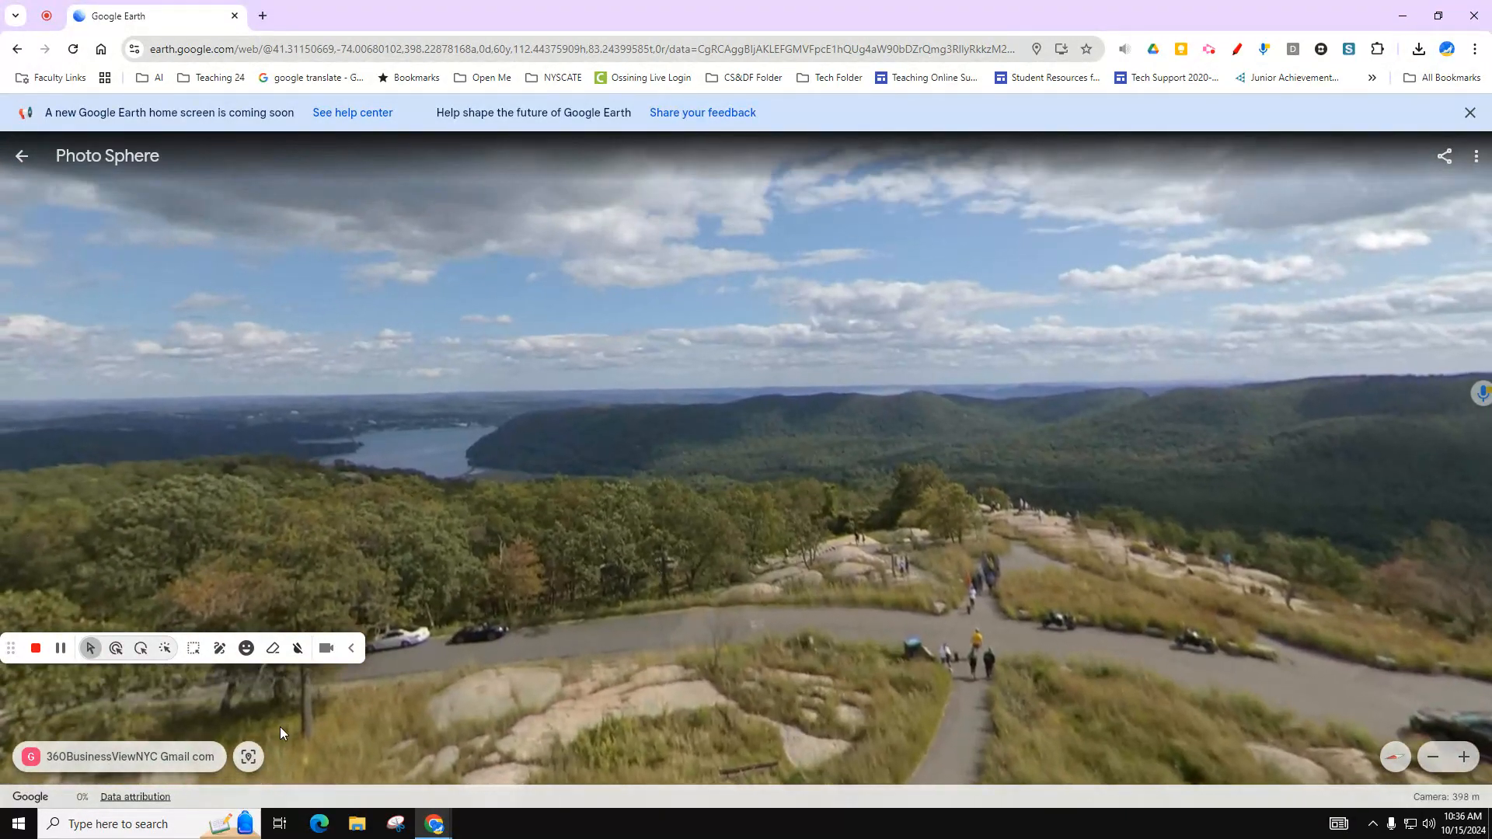
pyautogui.click(249, 759)
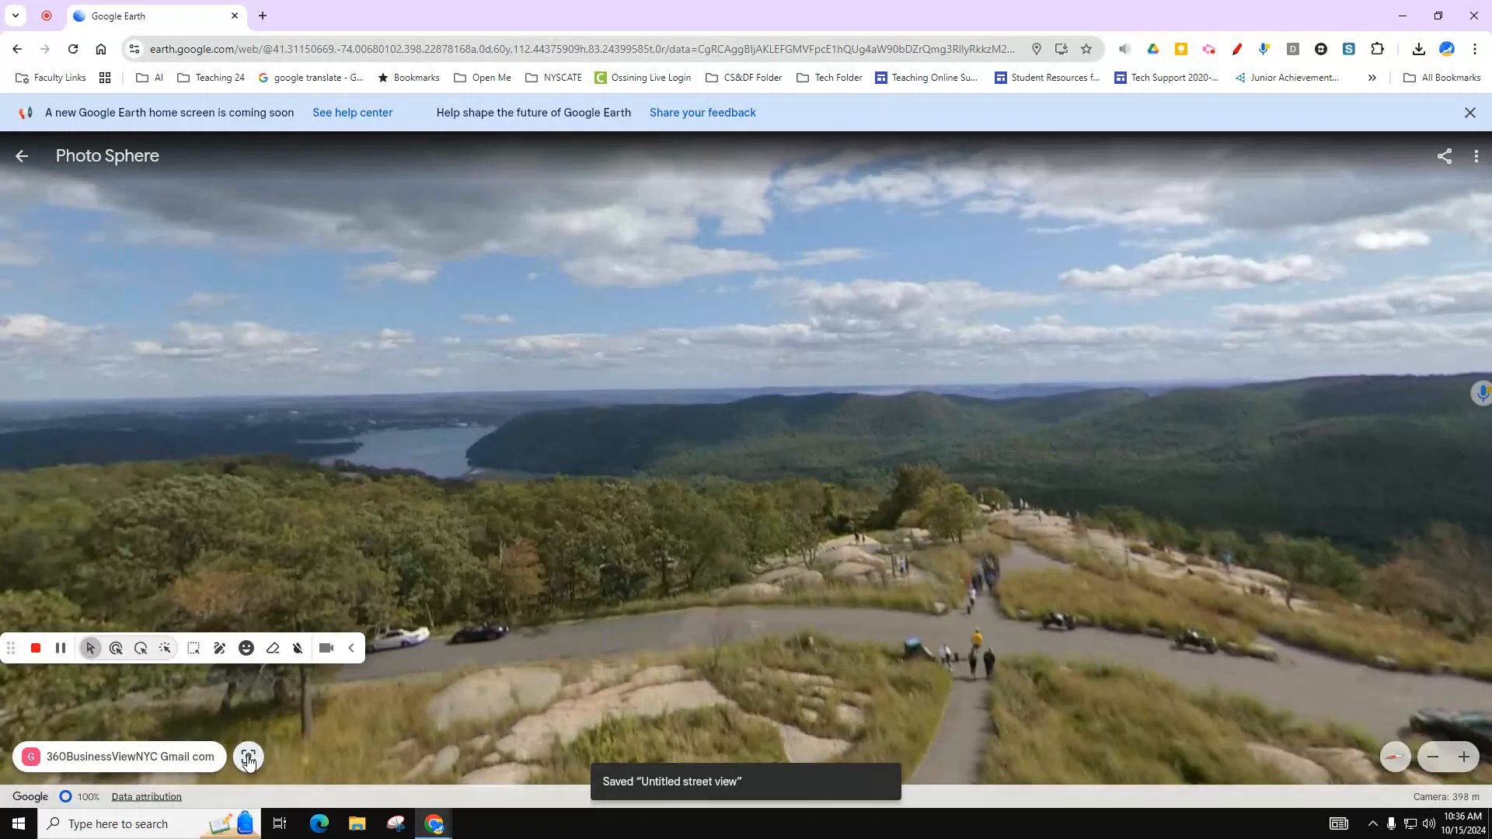
pyautogui.click(21, 157)
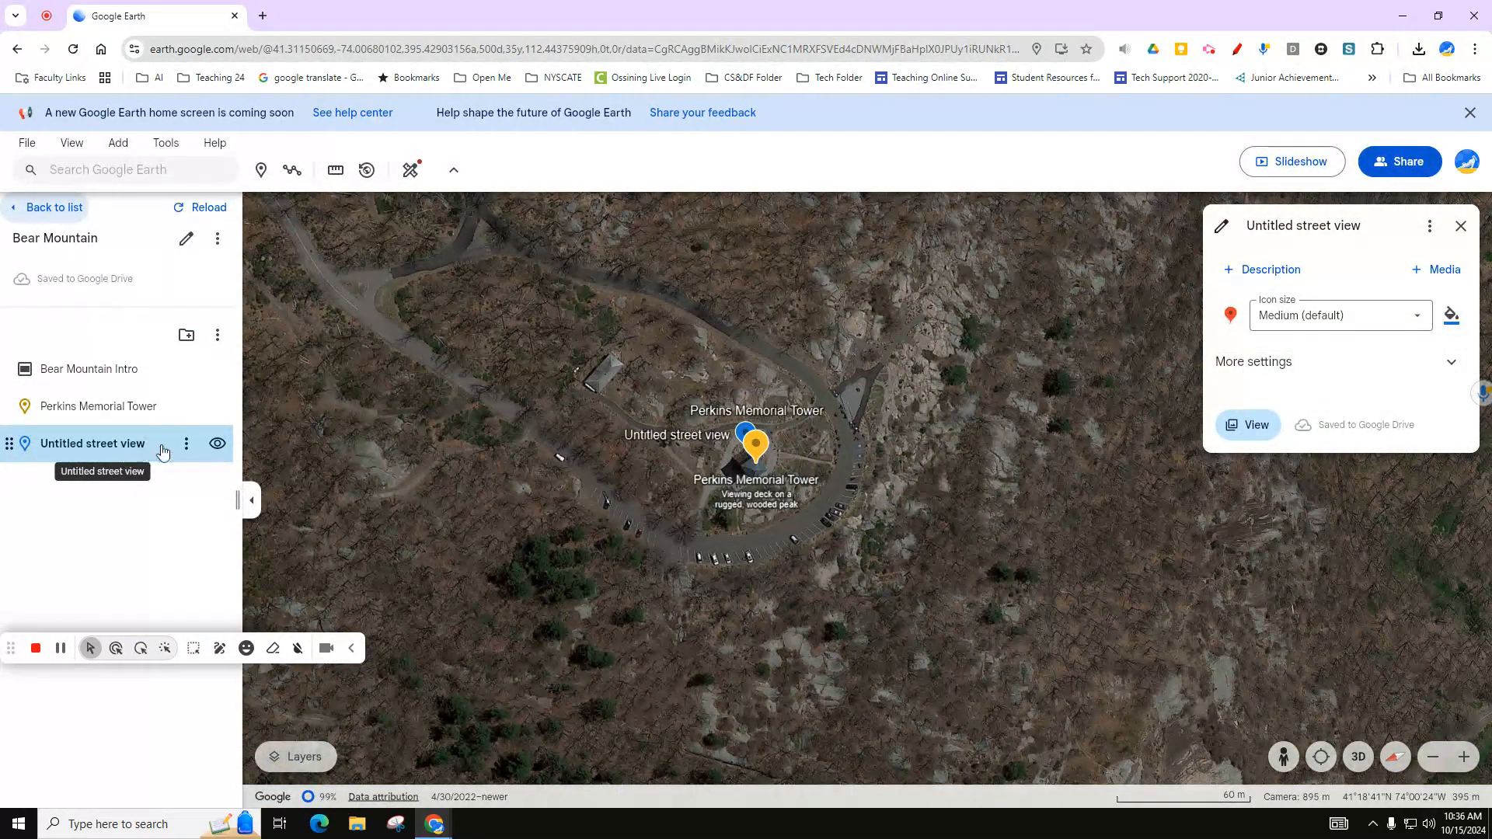
# - Rename the captured street view as "View from Tower"
pyautogui.click(185, 443)
pyautogui.click(228, 481)
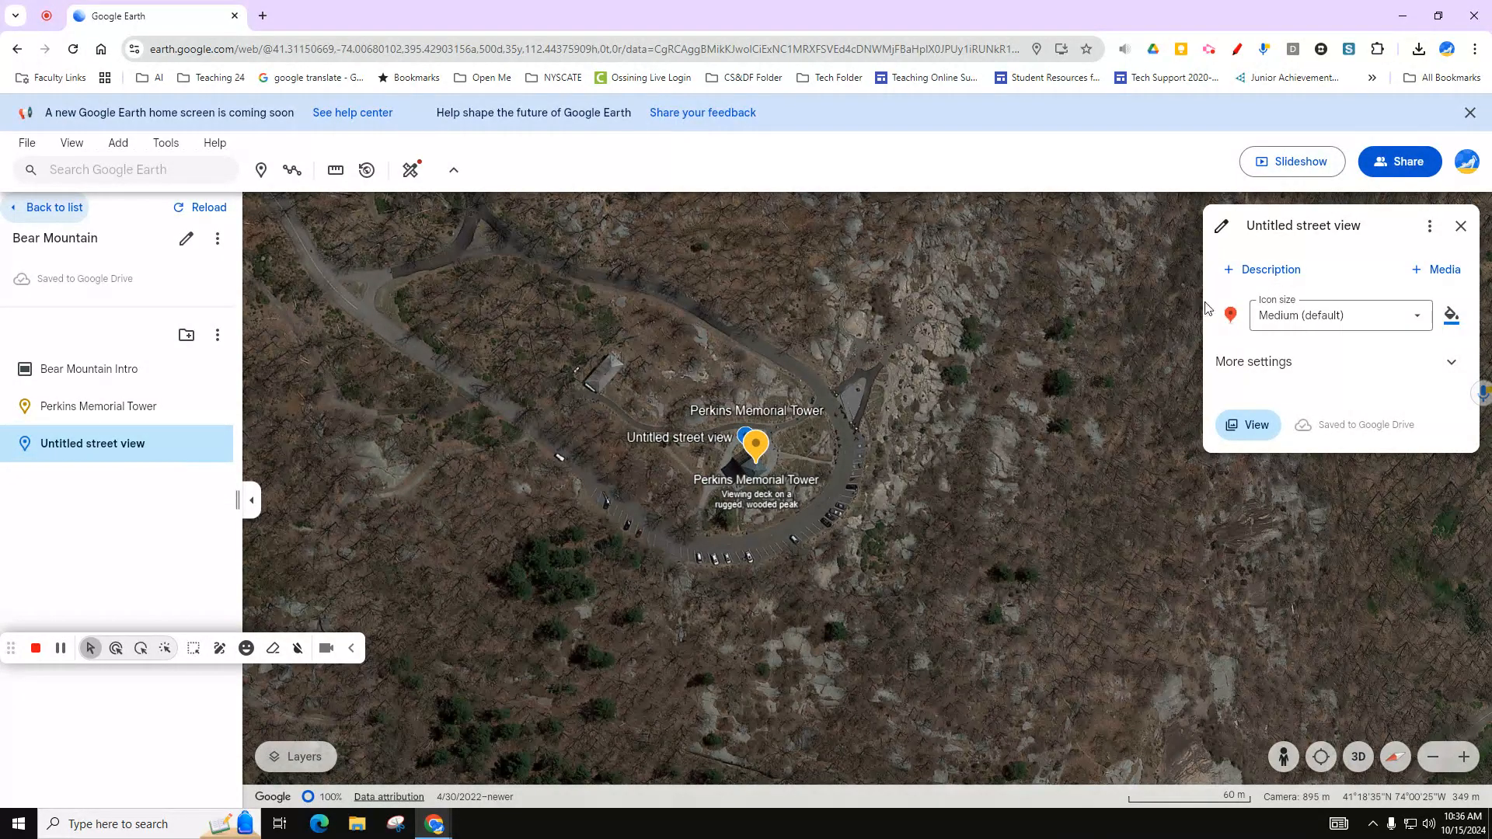
pyautogui.click(1284, 225)
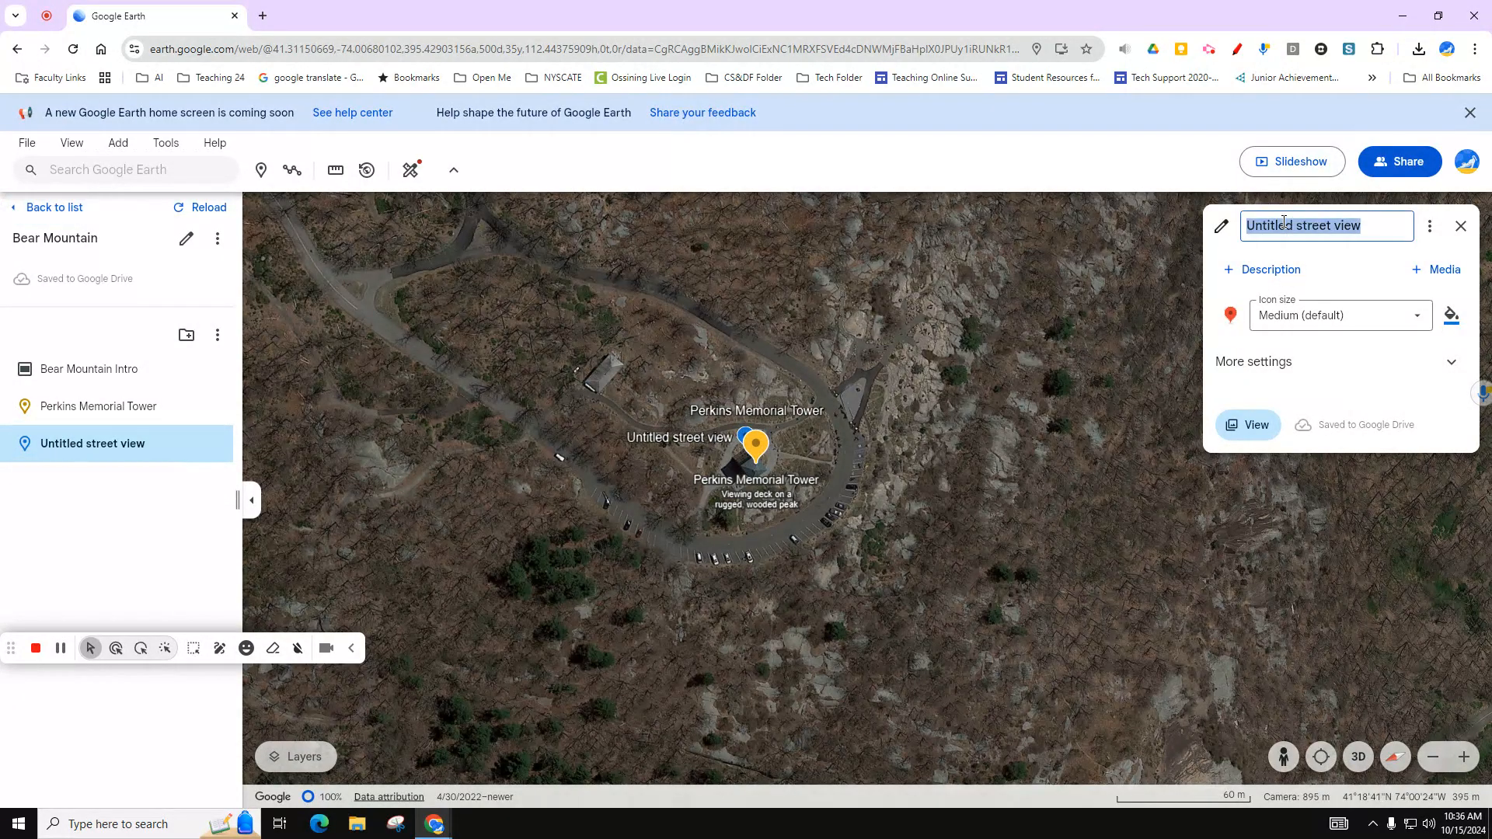
pyautogui.write('View from Tower')
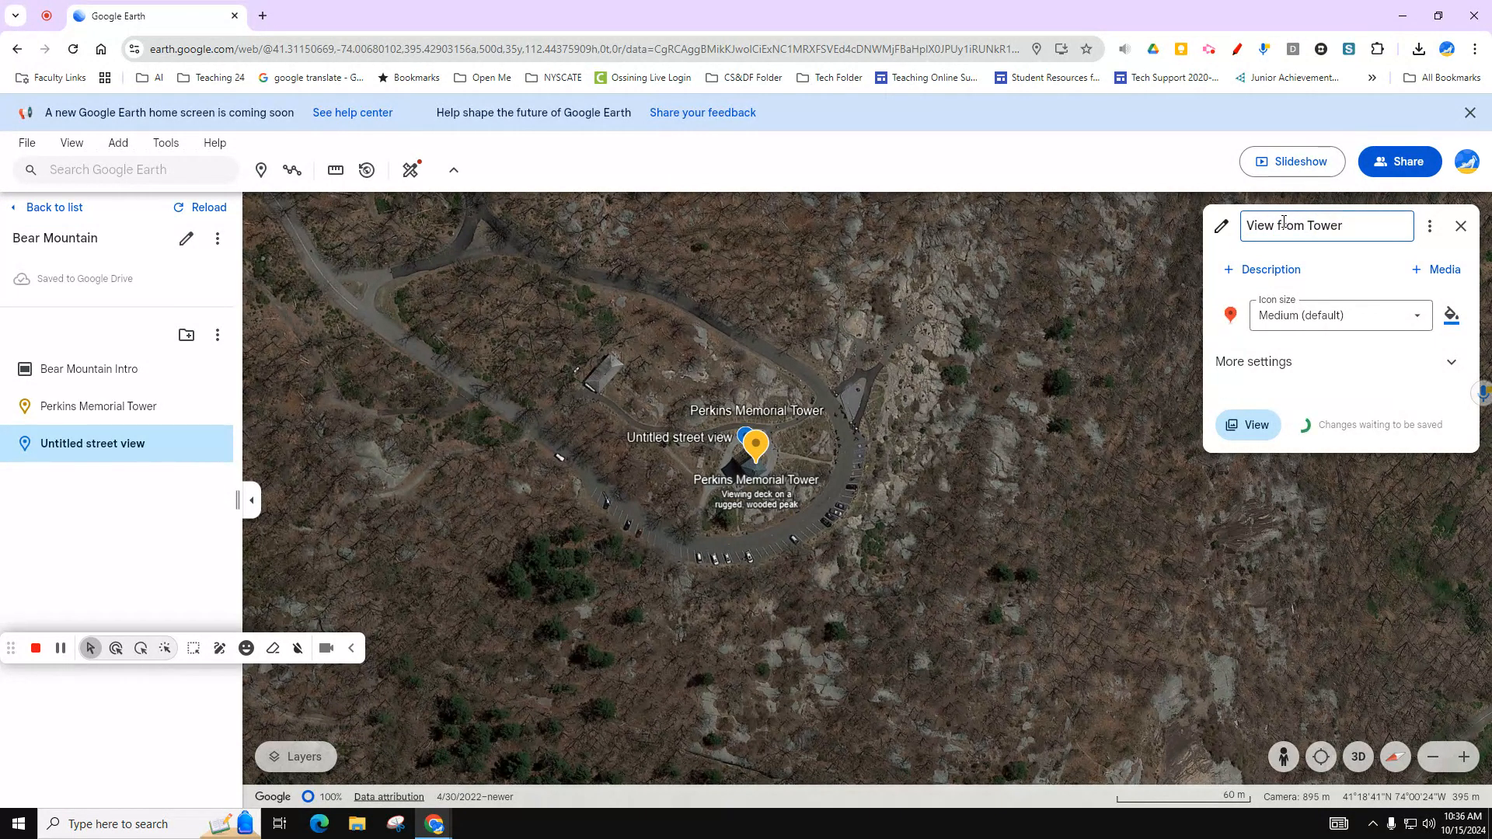
pyautogui.click(813, 535)
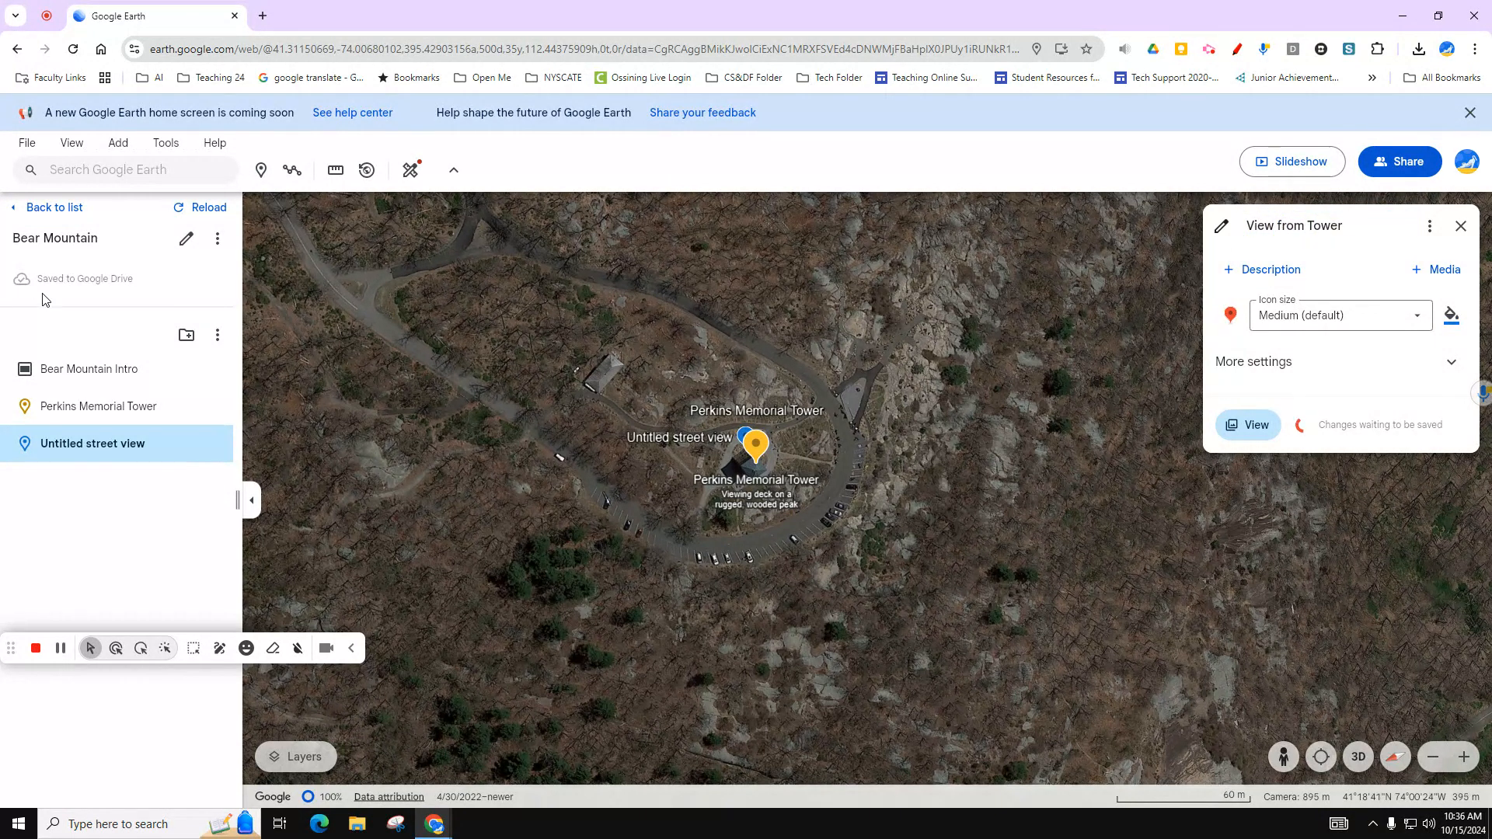